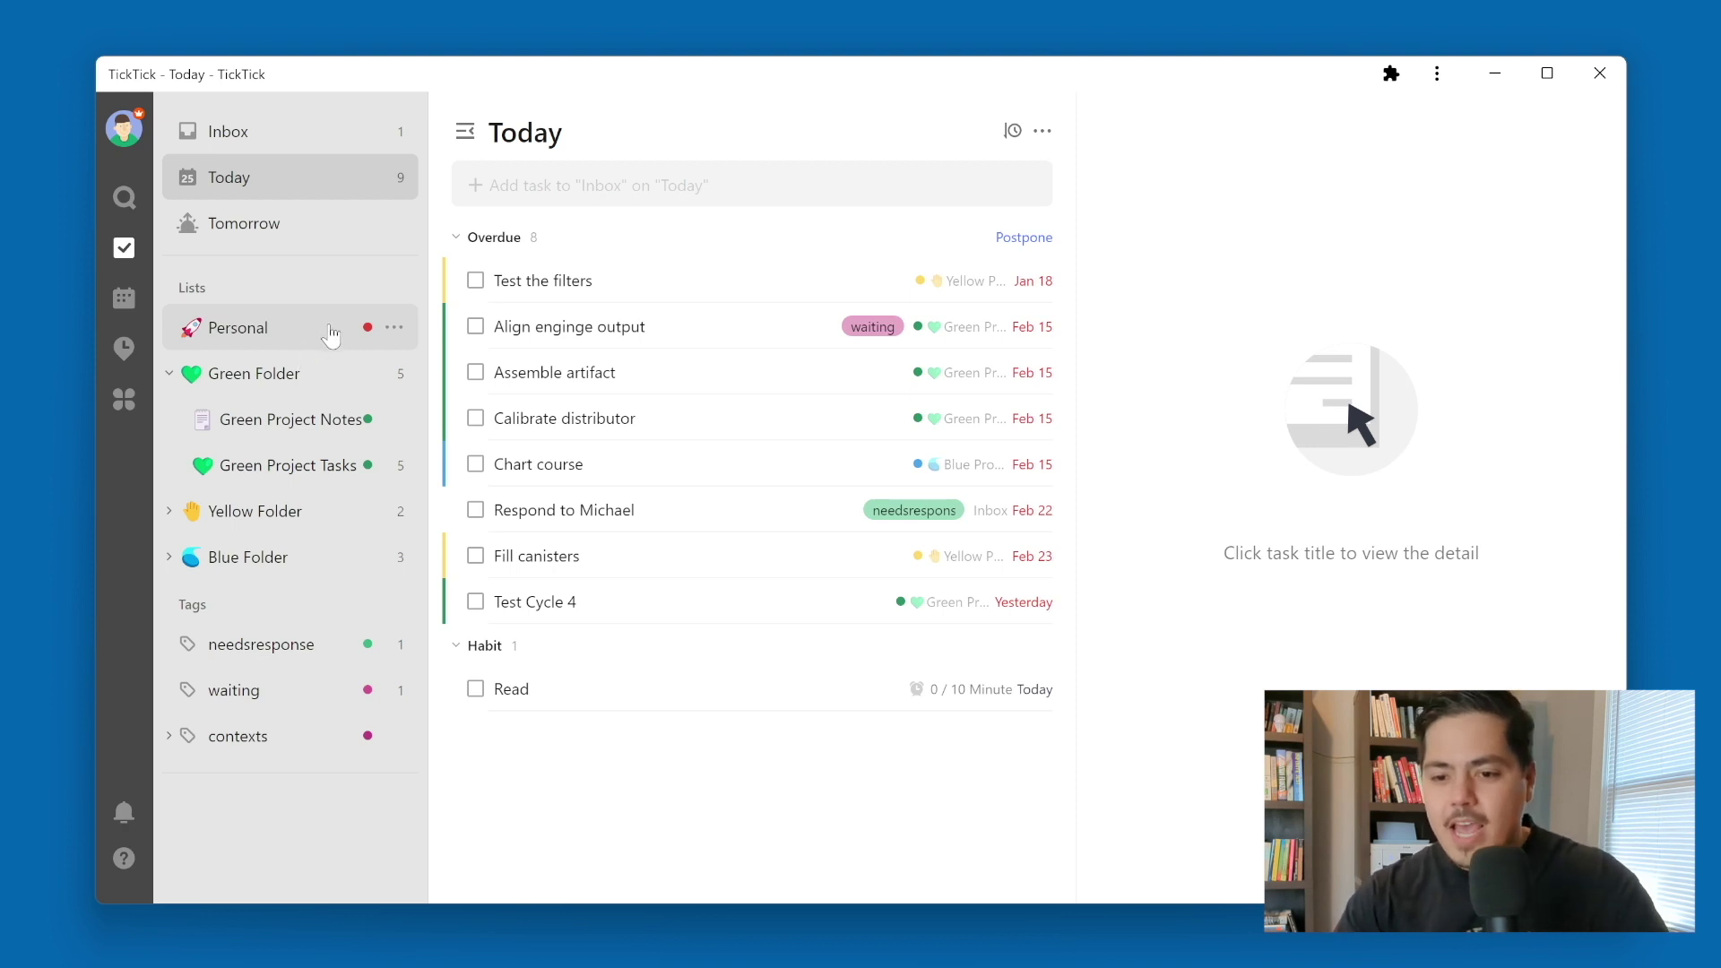
Open the Green Project Tasks list under Green Folder, then the account menu.
{"action": "left_click", "coordinate": [333, 481]}
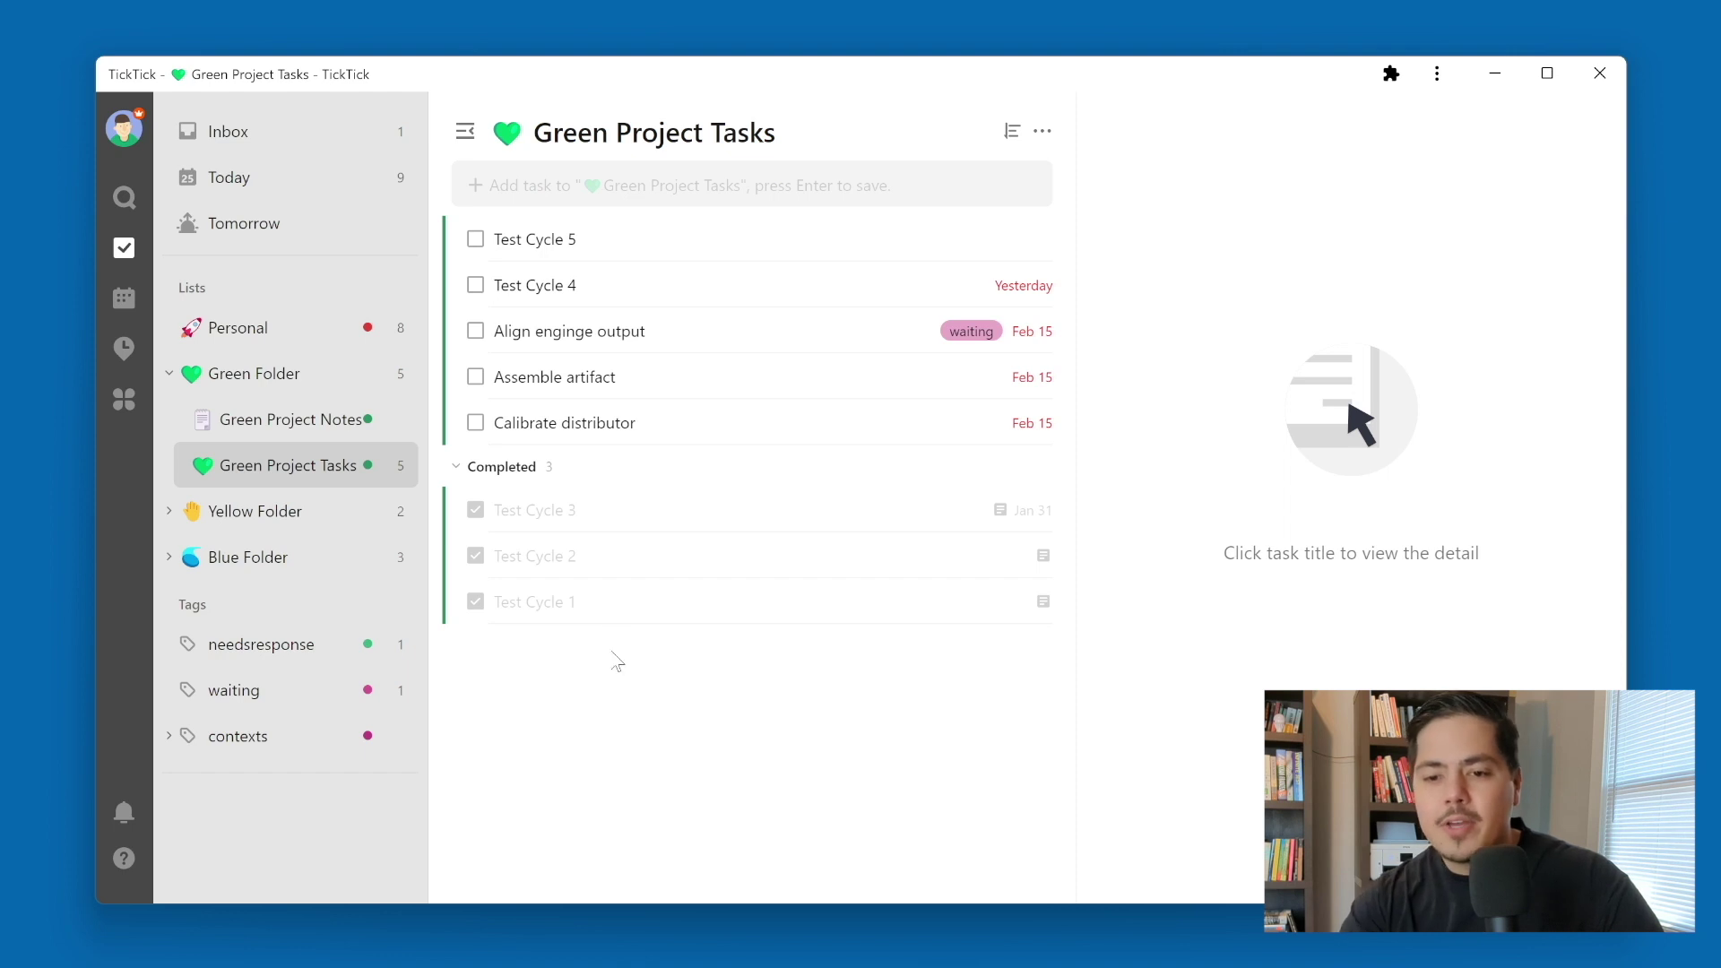
{"action": "left_click", "coordinate": [121, 138]}
Set Summary to Show under Settings > Smart List and open the Summary view.
{"action": "left_click", "coordinate": [195, 235]}
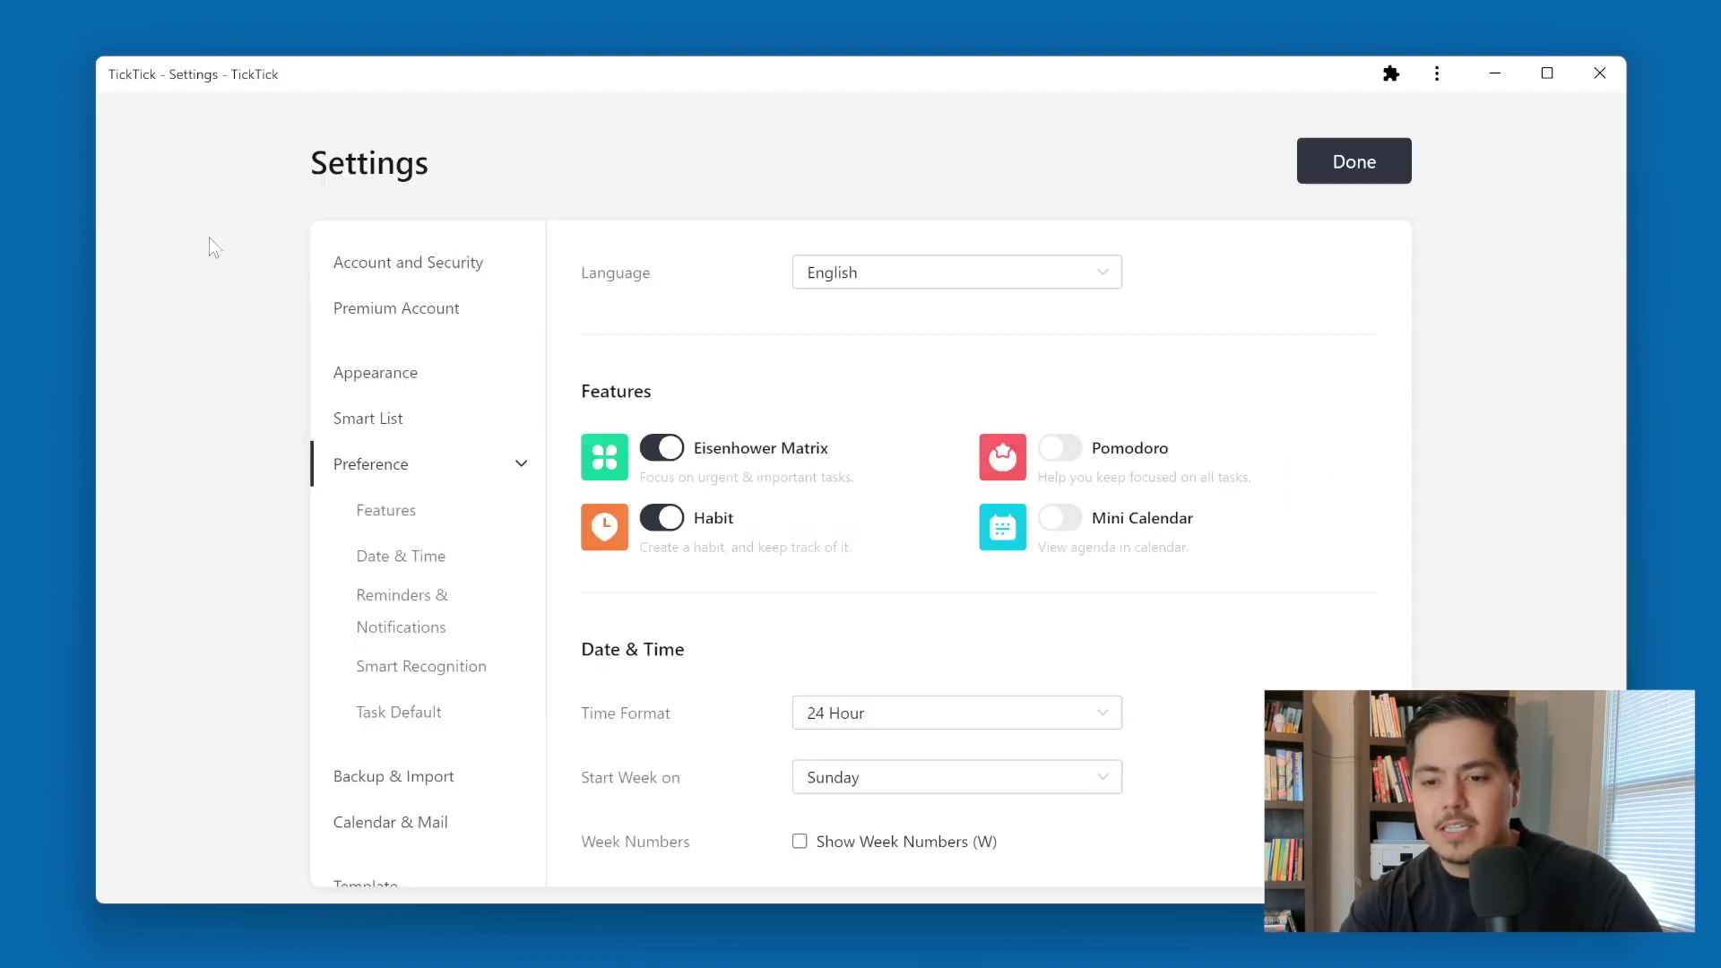
{"action": "left_click", "coordinate": [373, 422]}
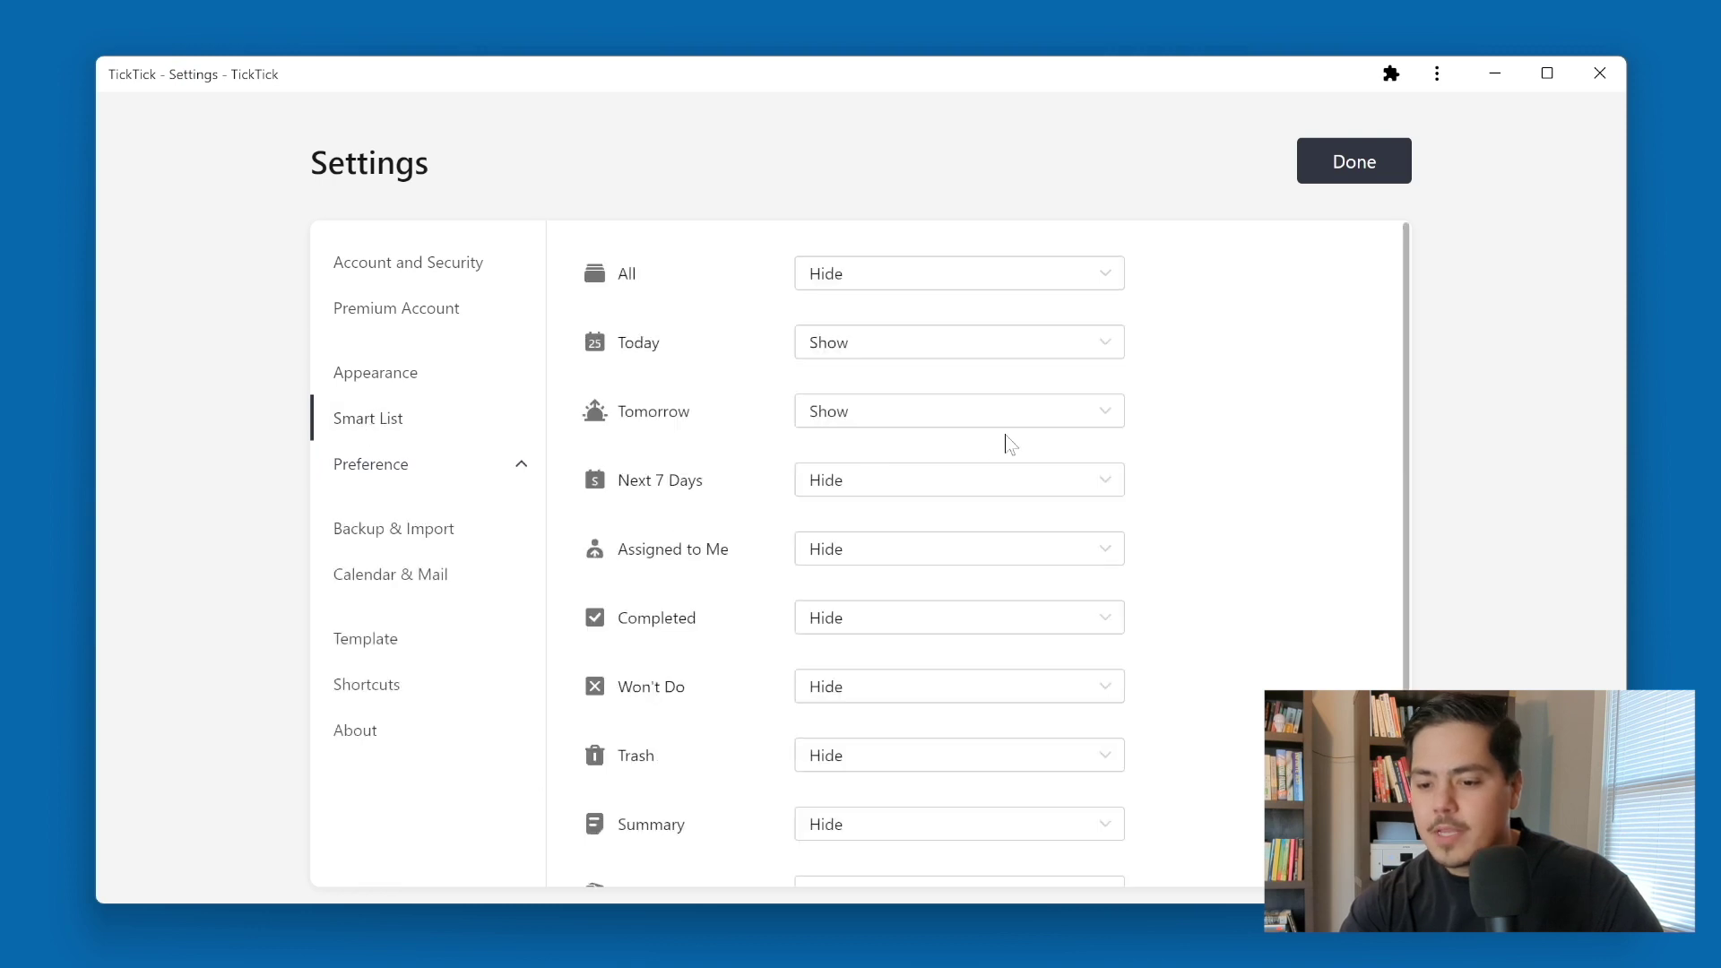
{"action": "scroll", "coordinate": [1148, 469], "scroll_direction": "down", "scroll_amount": 1}
{"action": "scroll", "coordinate": [1165, 525], "scroll_direction": "down", "scroll_amount": 2}
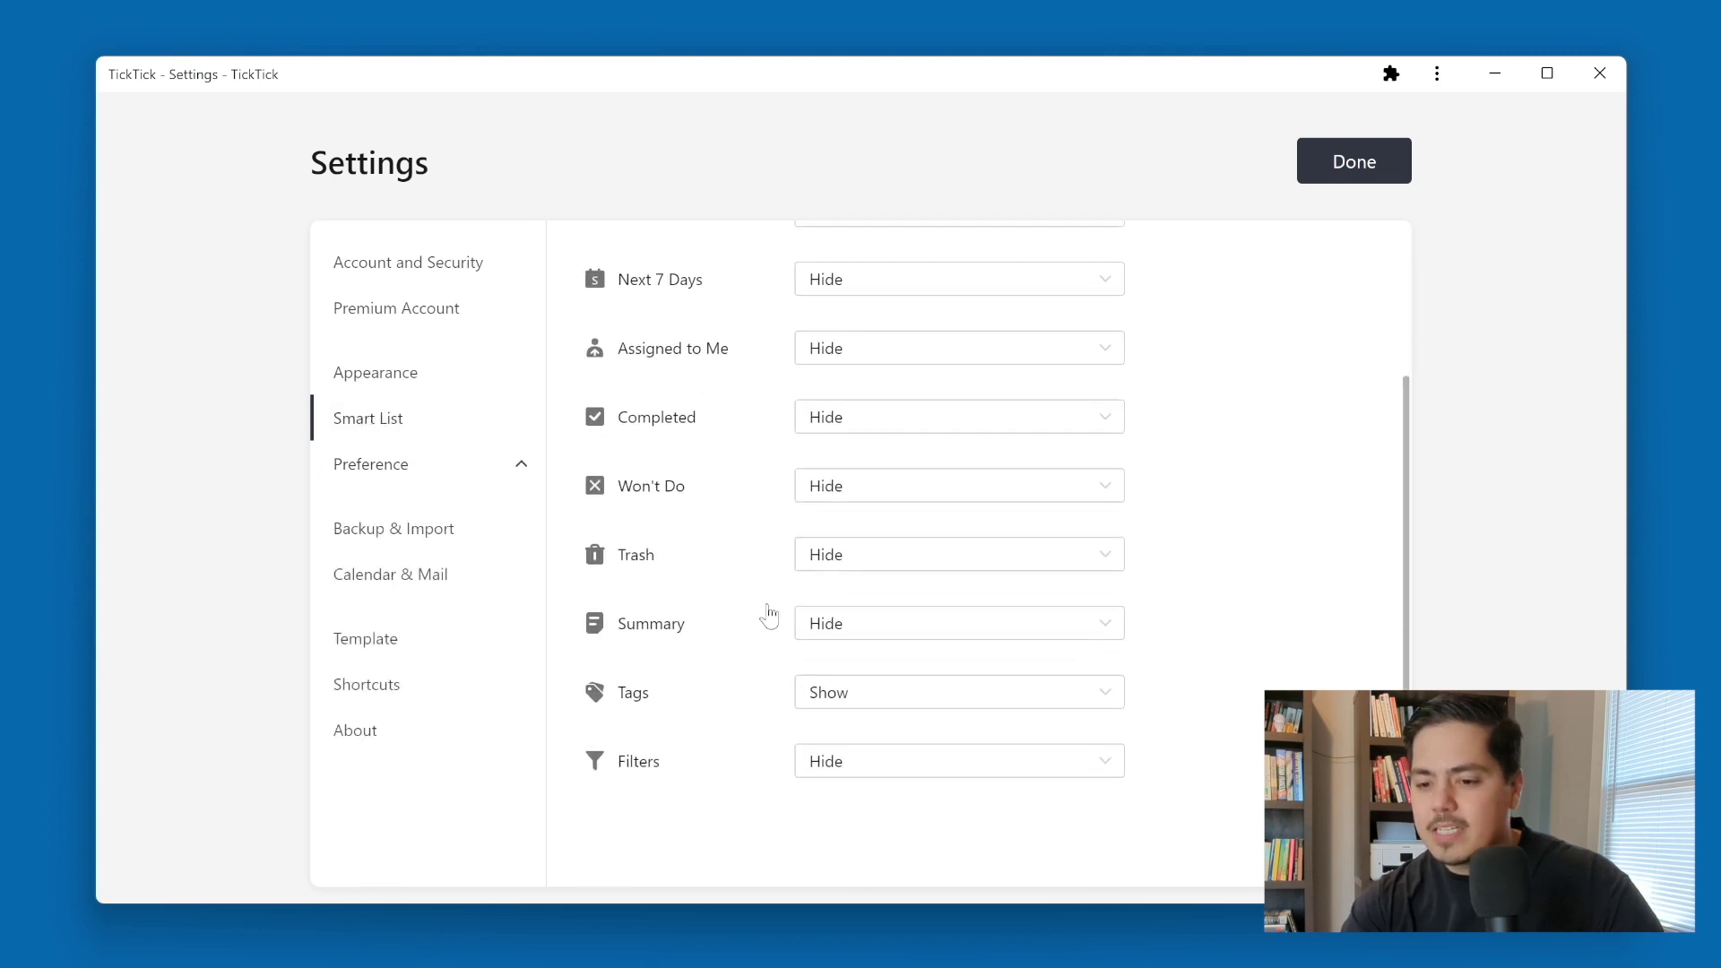
{"action": "left_click", "coordinate": [1014, 631]}
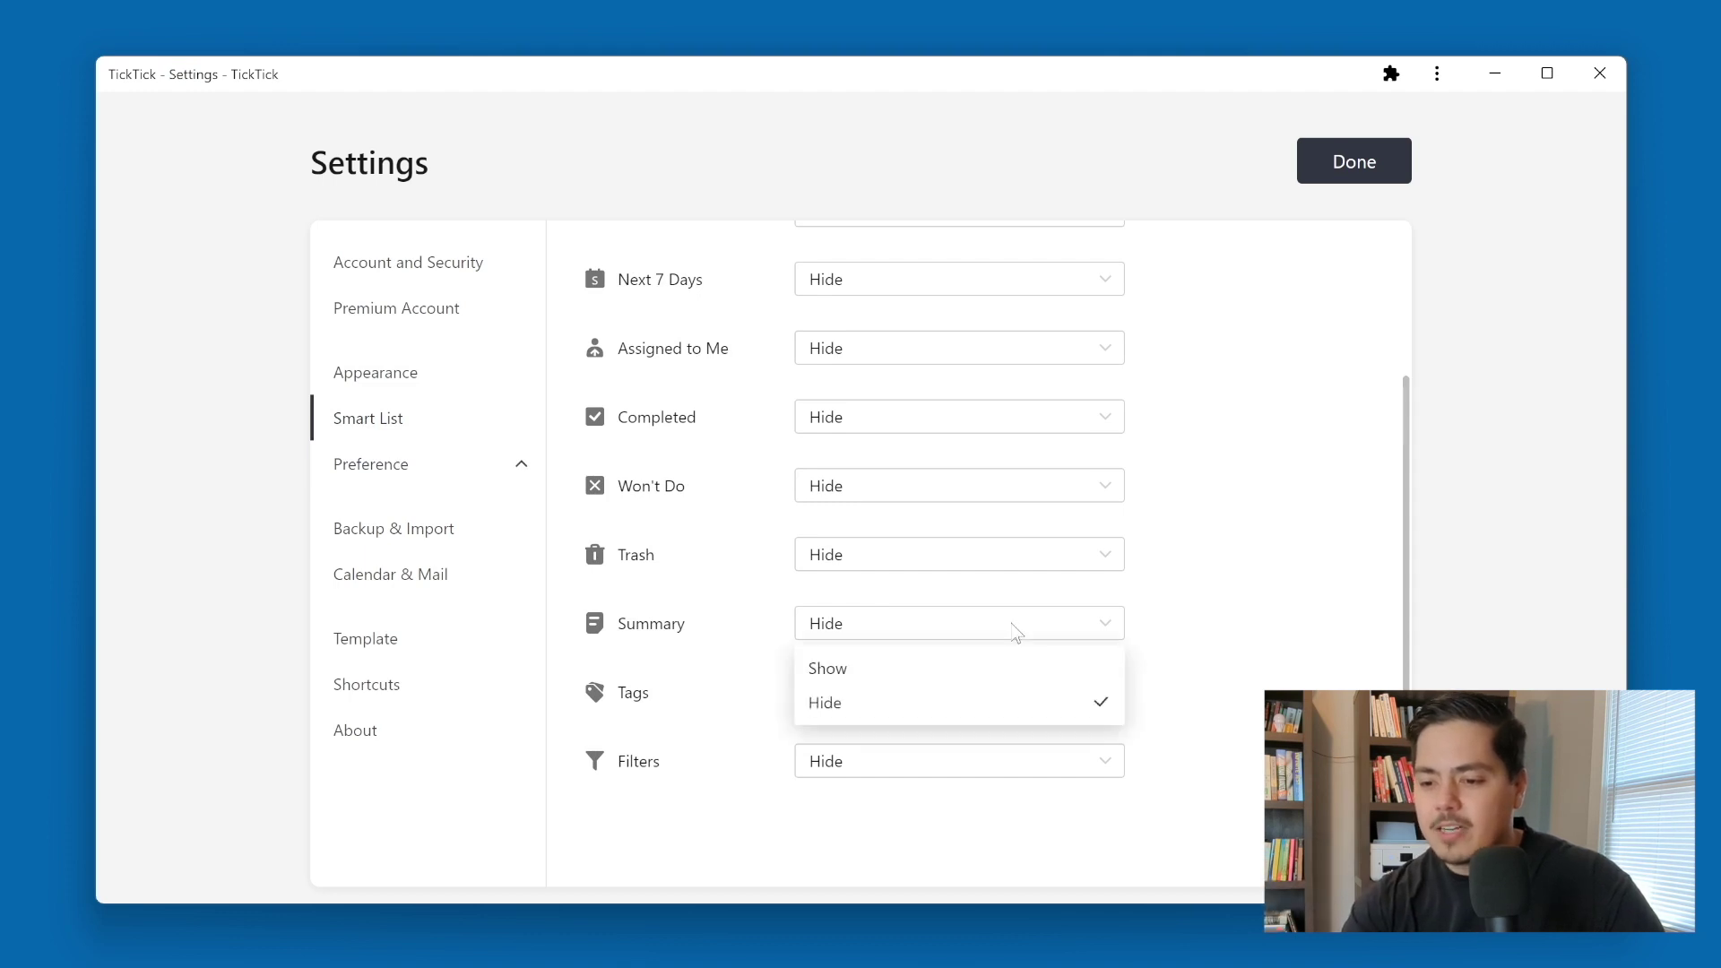
{"action": "left_click", "coordinate": [993, 673]}
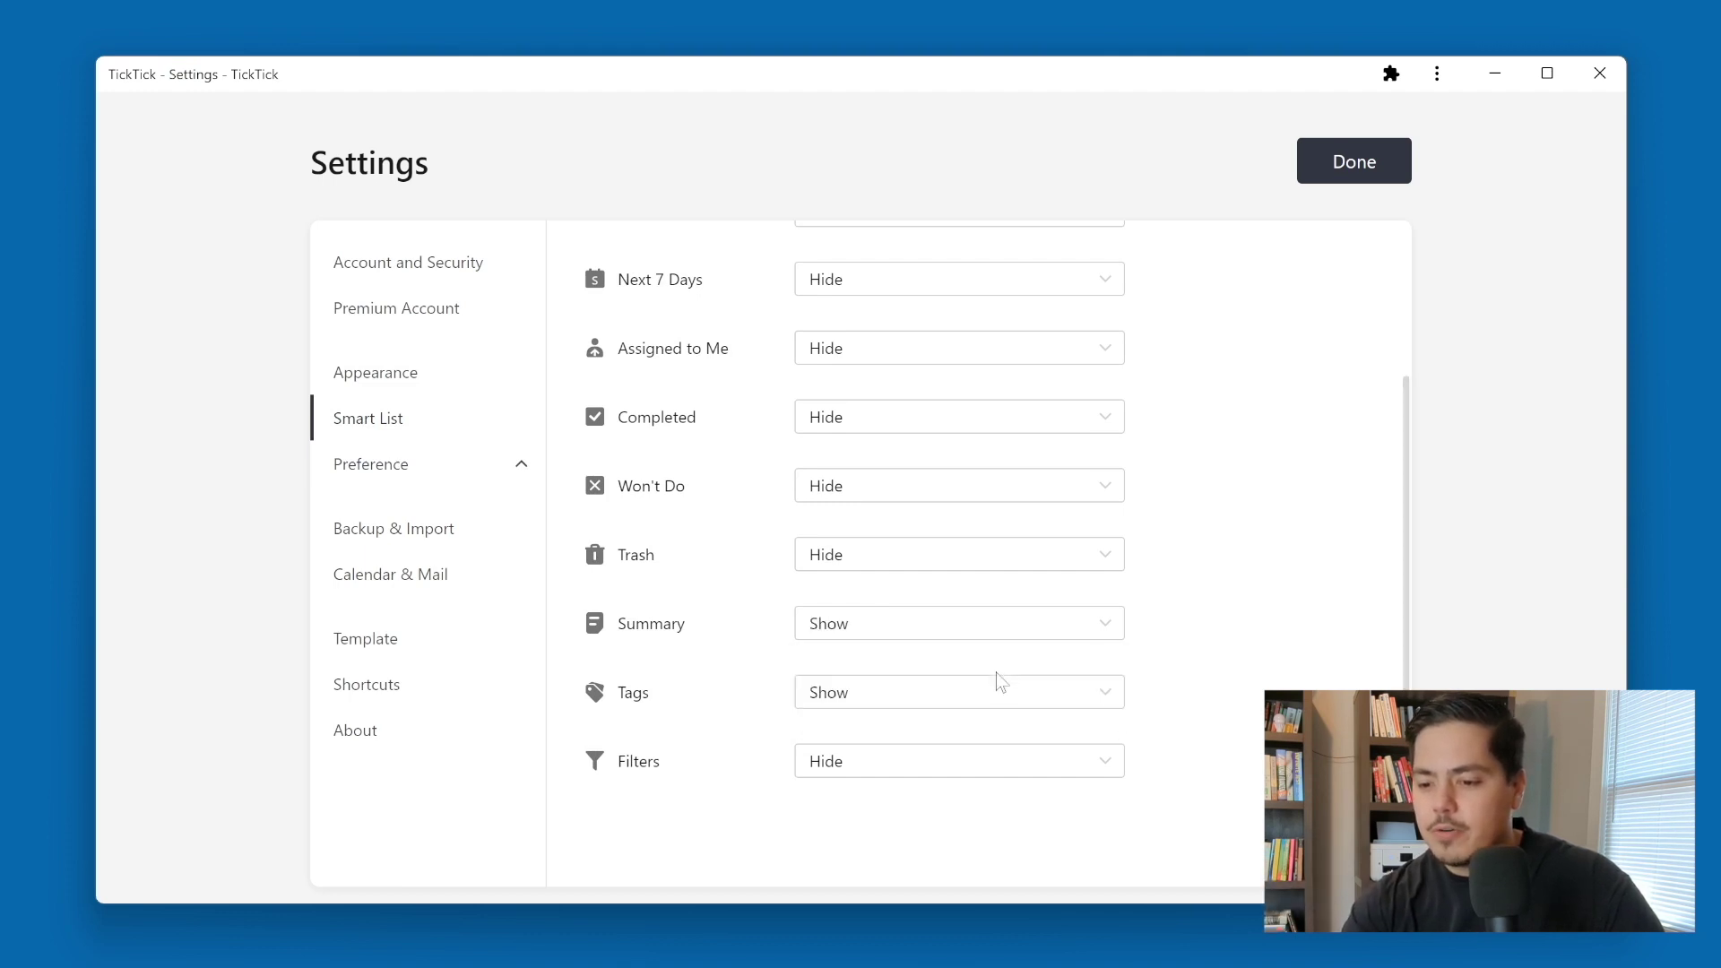
{"action": "left_click", "coordinate": [1350, 182]}
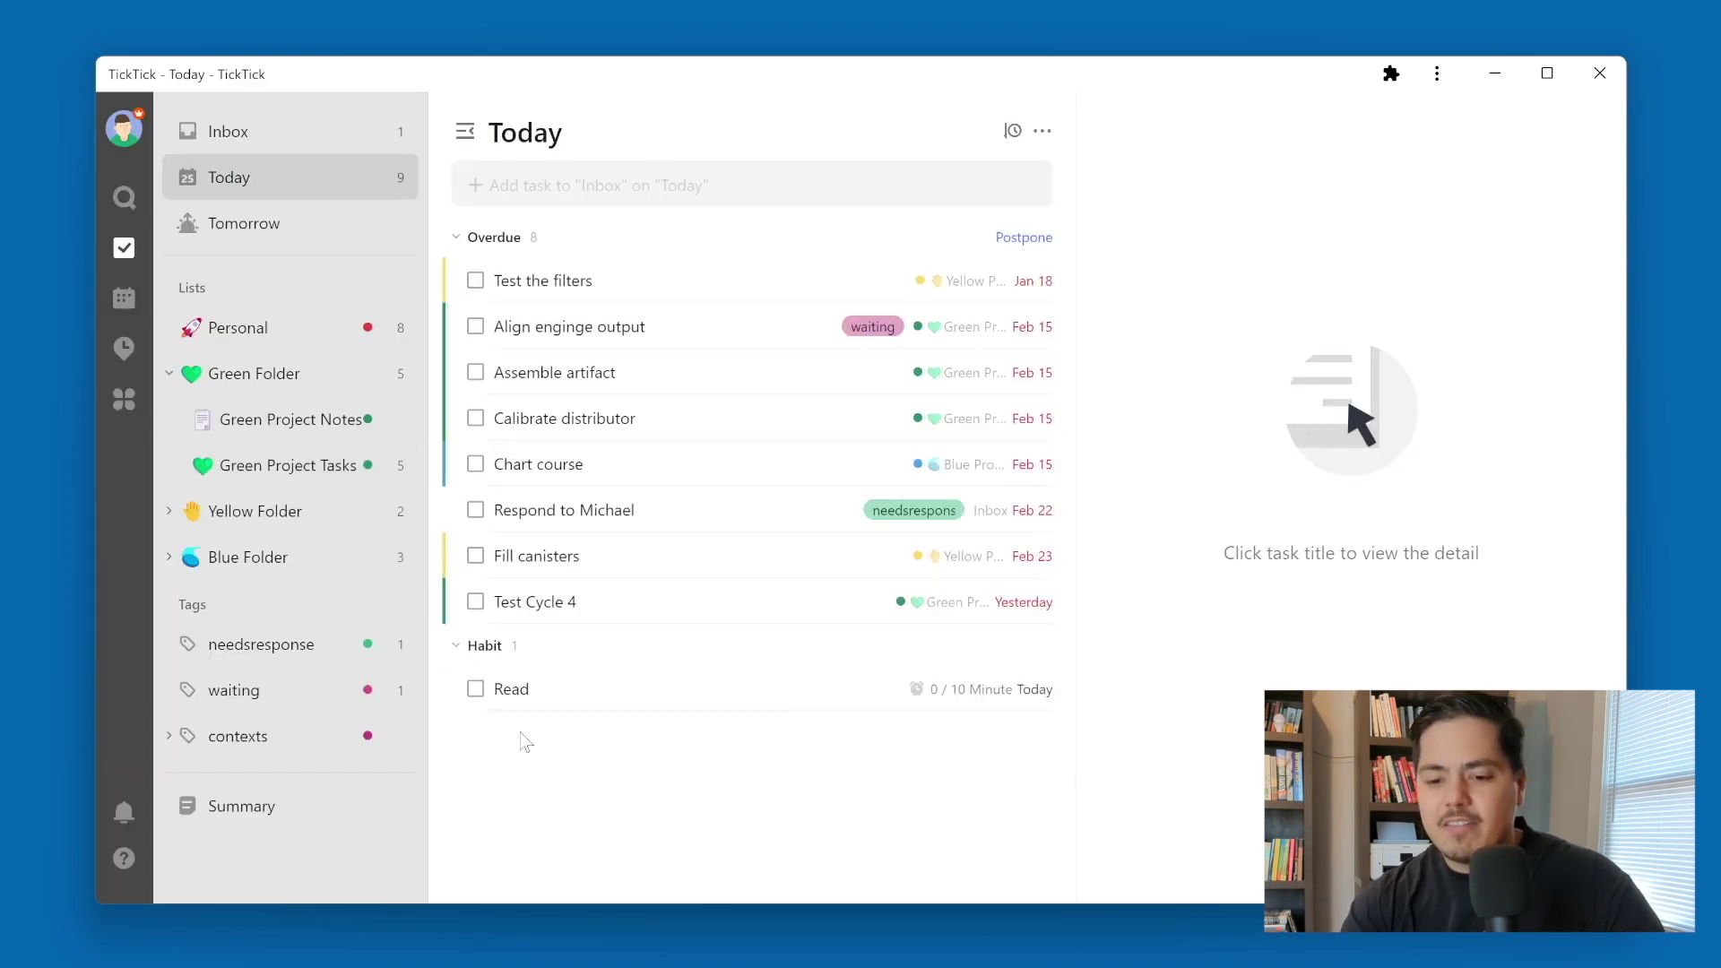
{"action": "left_click", "coordinate": [279, 824]}
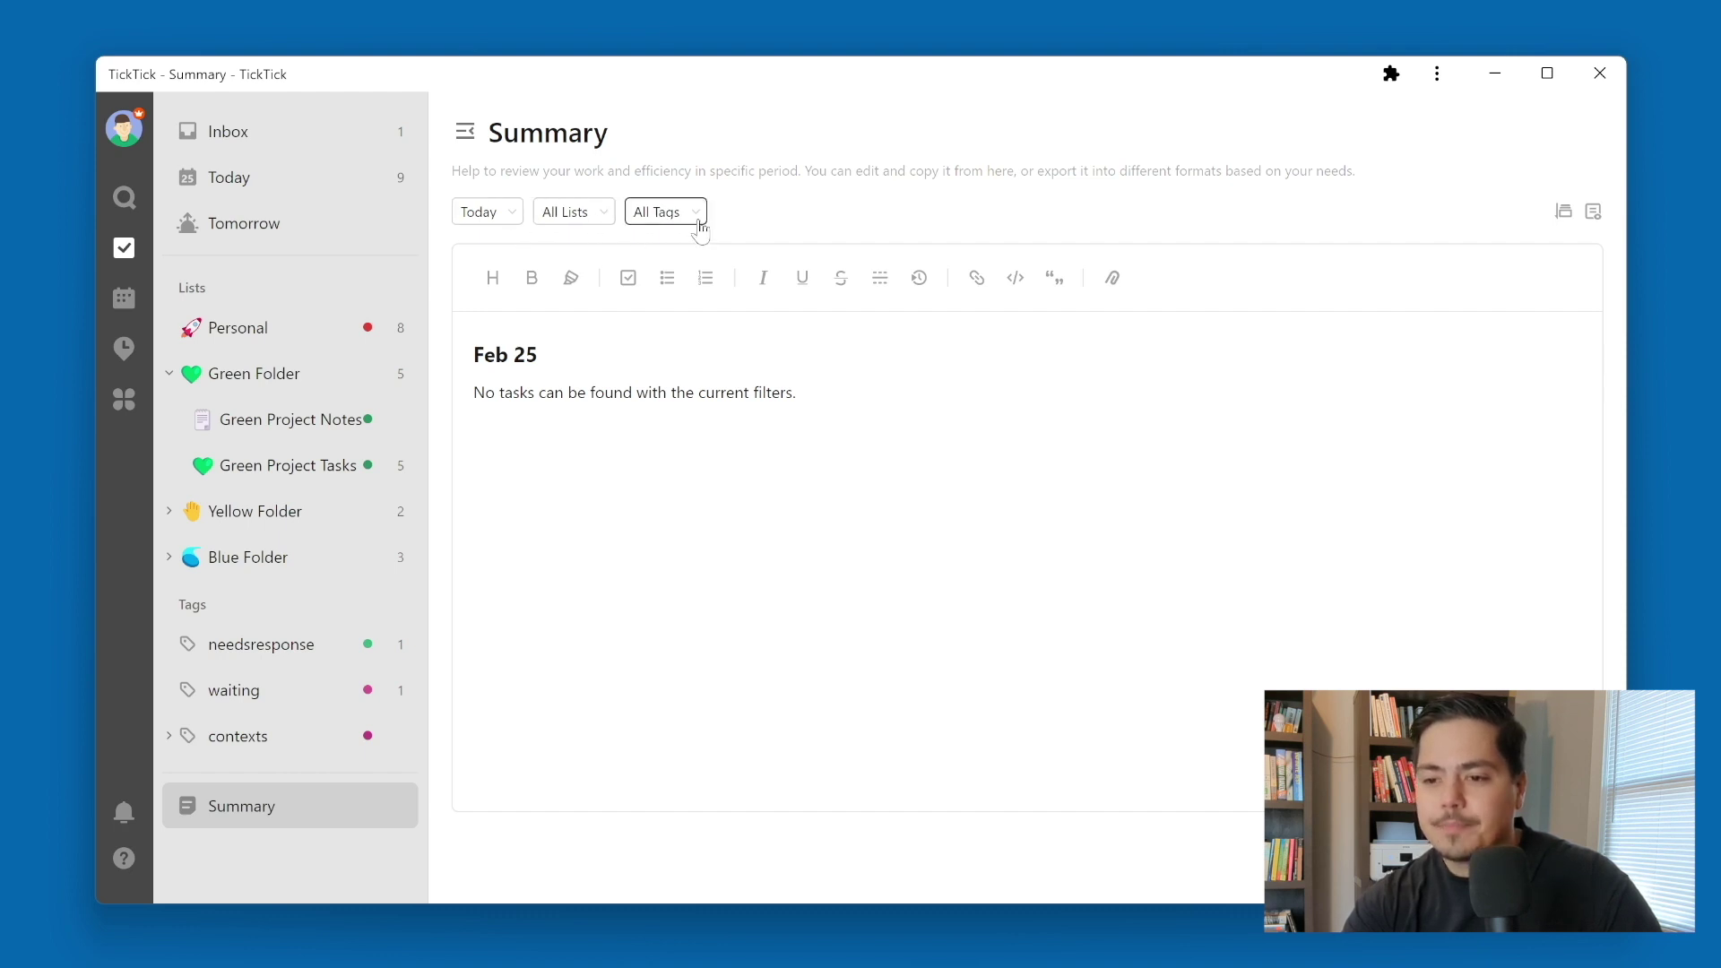
Limit the Summary's list filter to Green Project Tasks only.
{"action": "left_click", "coordinate": [610, 219]}
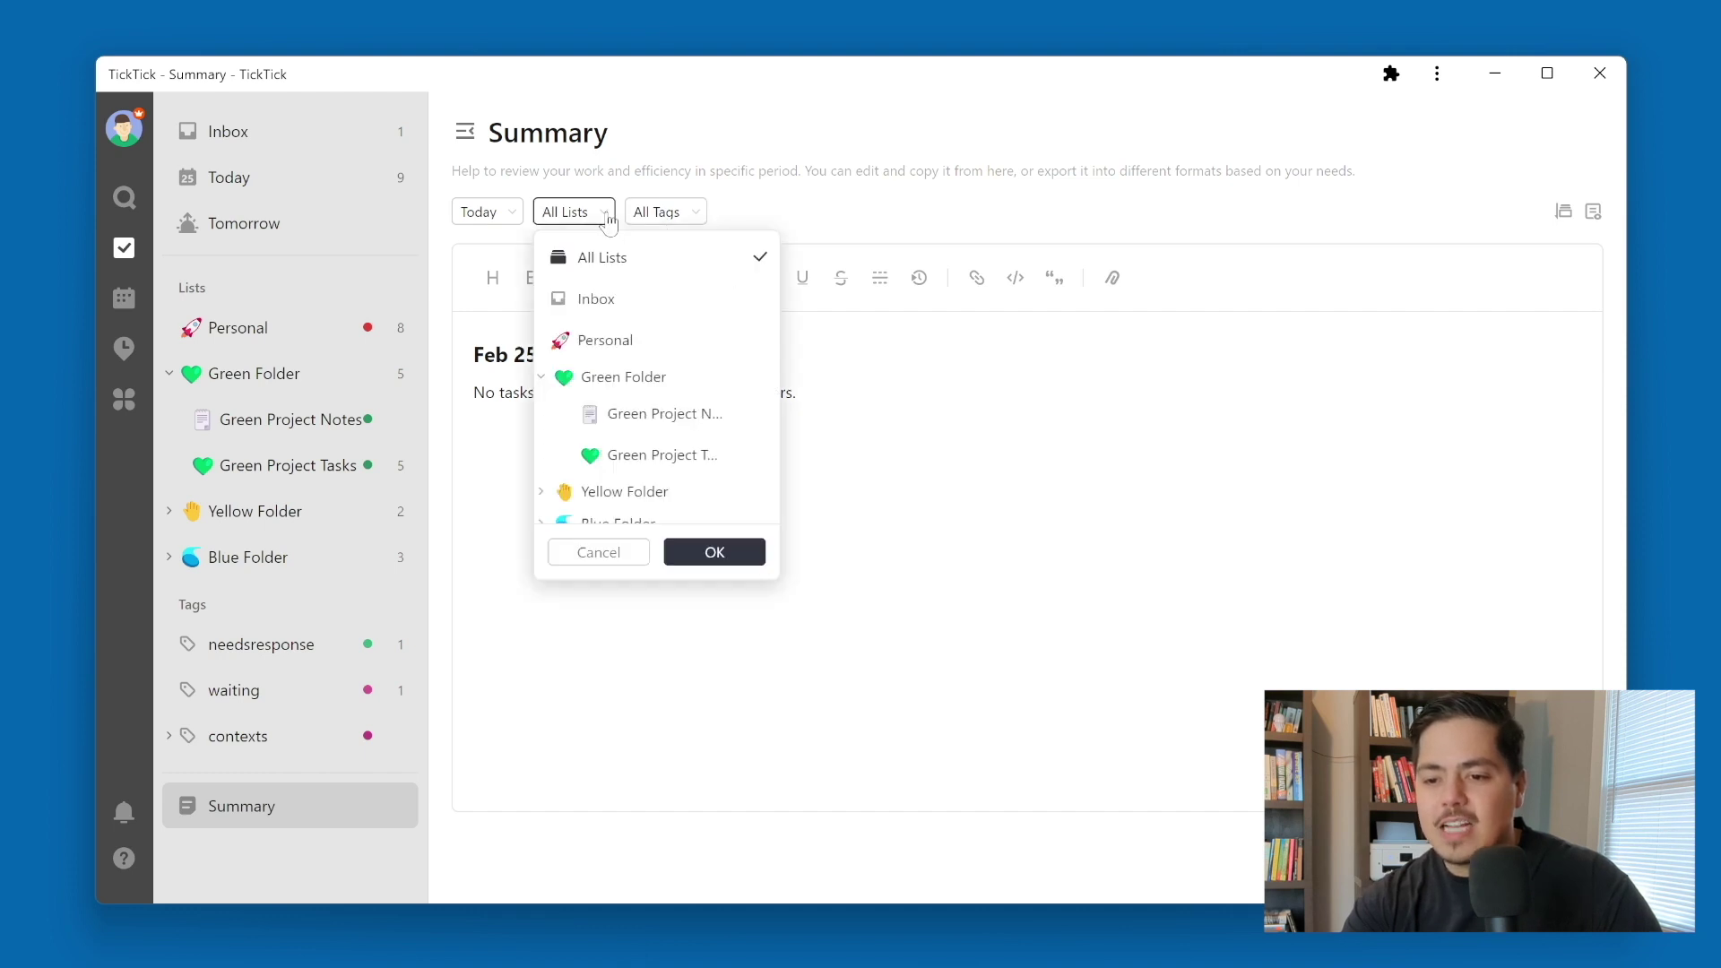
{"action": "left_click", "coordinate": [695, 457]}
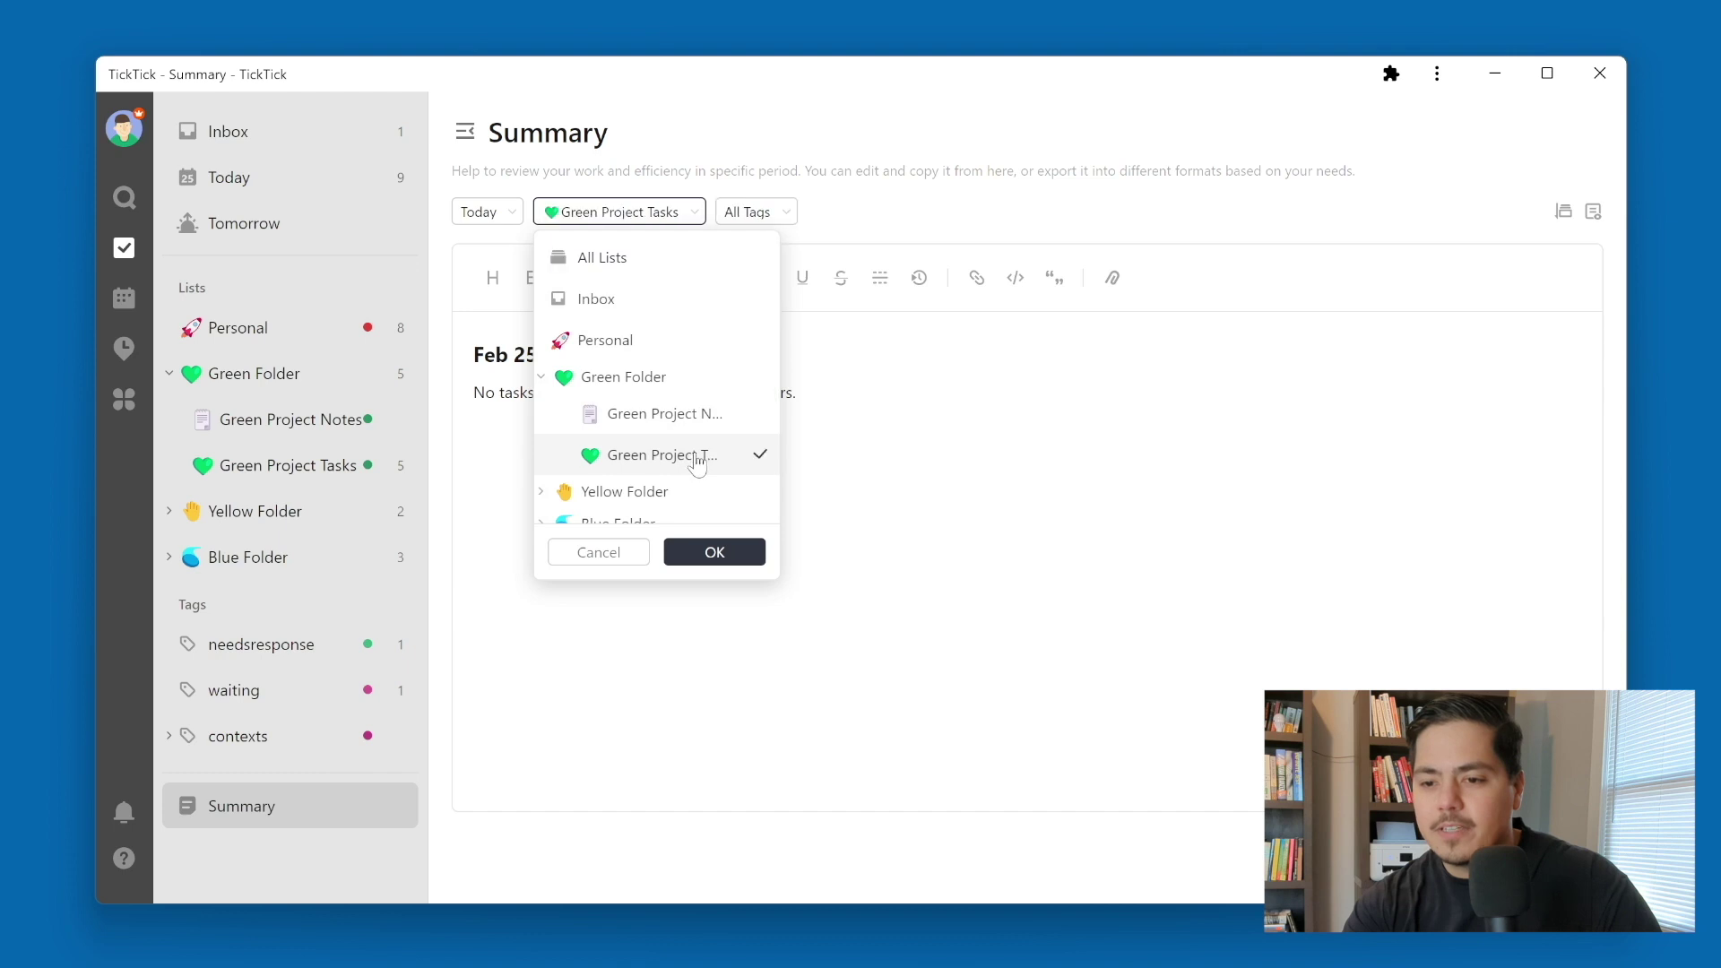
{"action": "left_click", "coordinate": [715, 552]}
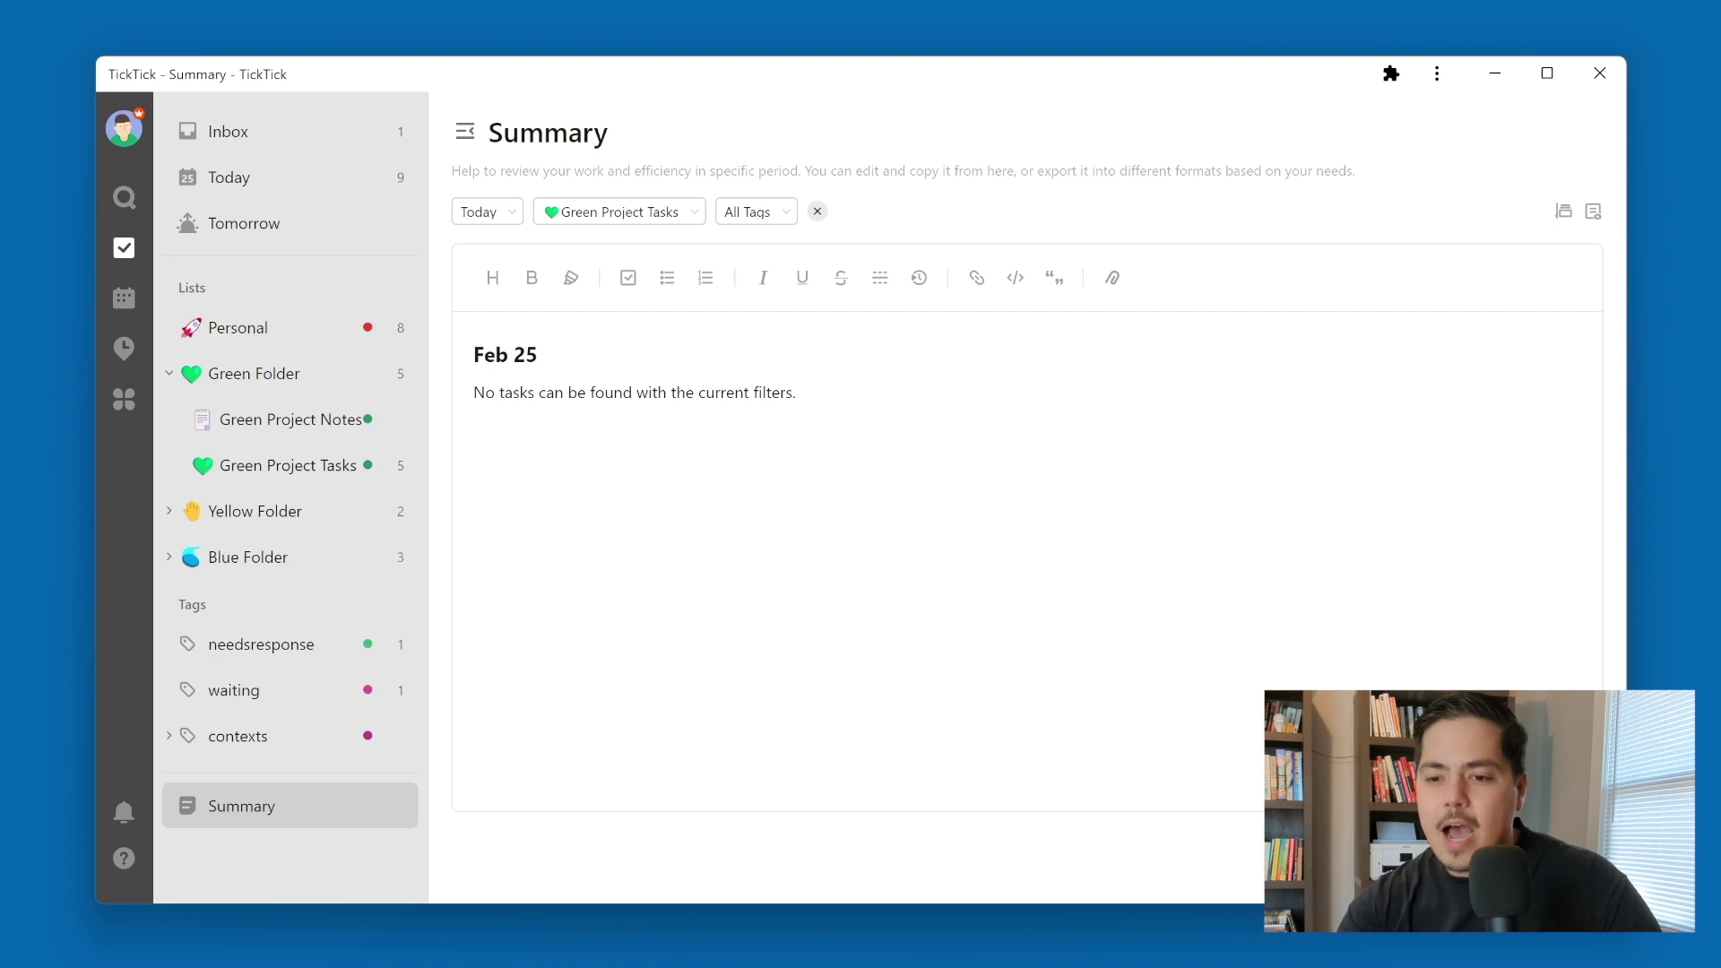
{"action": "left_click", "coordinate": [511, 215]}
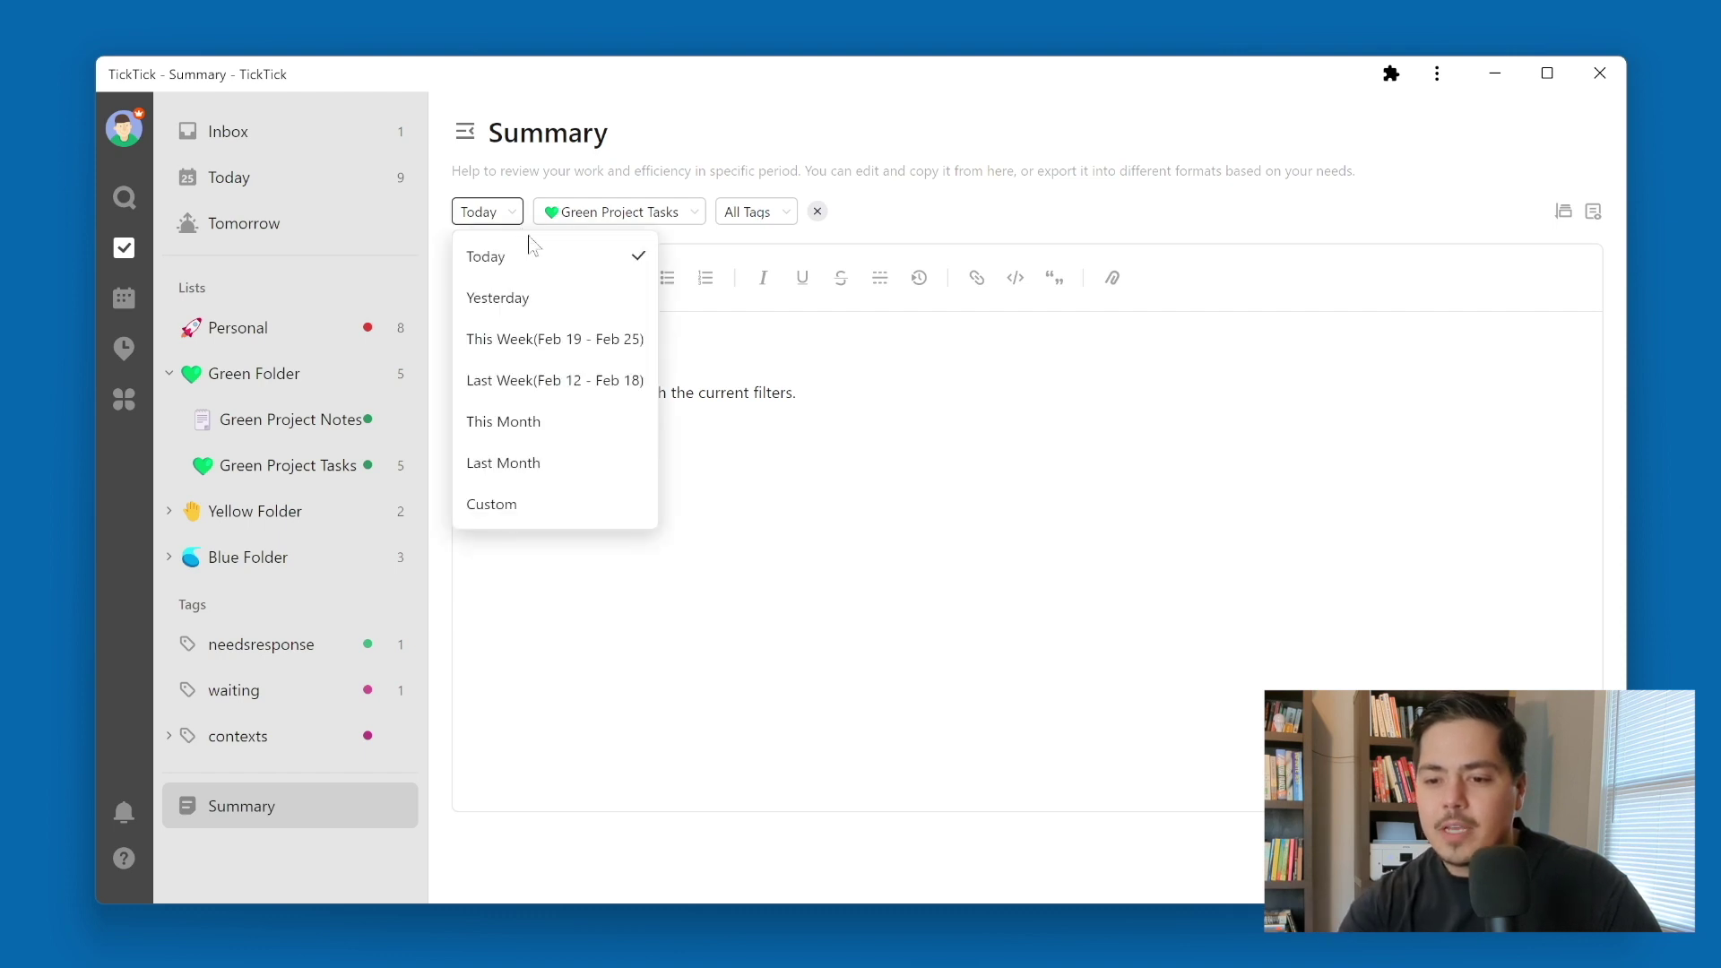
Set the Summary period to Last Month, listing Test Cycle 1 and 2.
{"action": "left_click", "coordinate": [571, 471]}
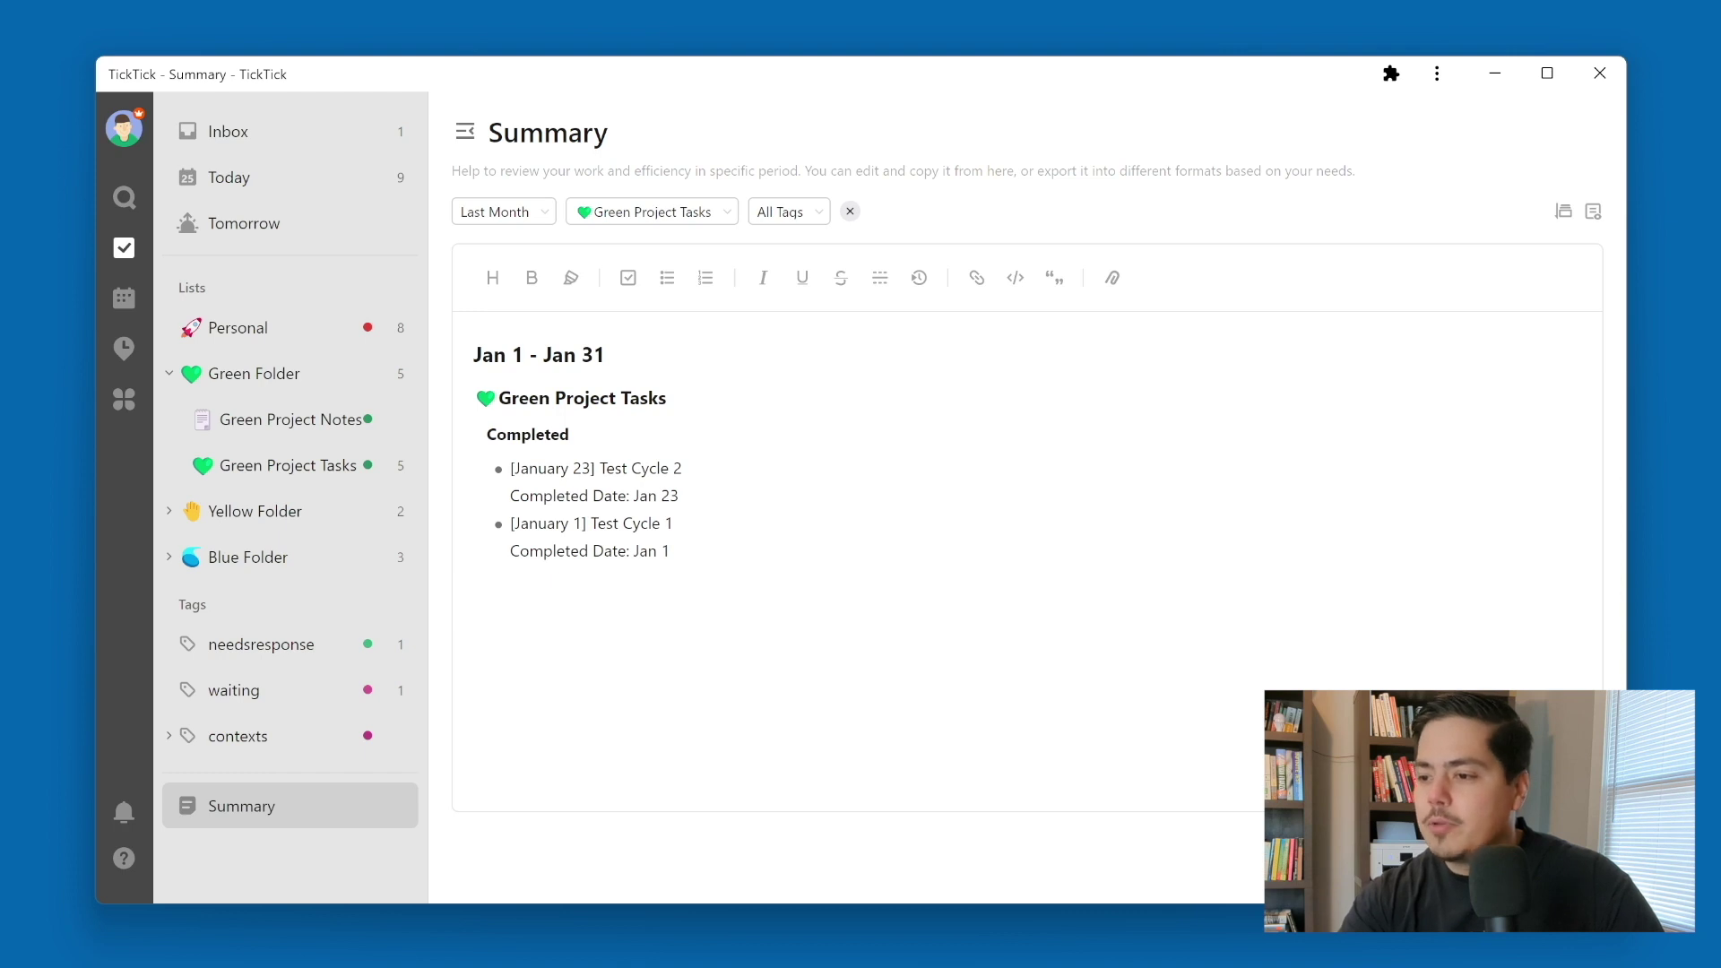
{"action": "left_click", "coordinate": [1593, 212]}
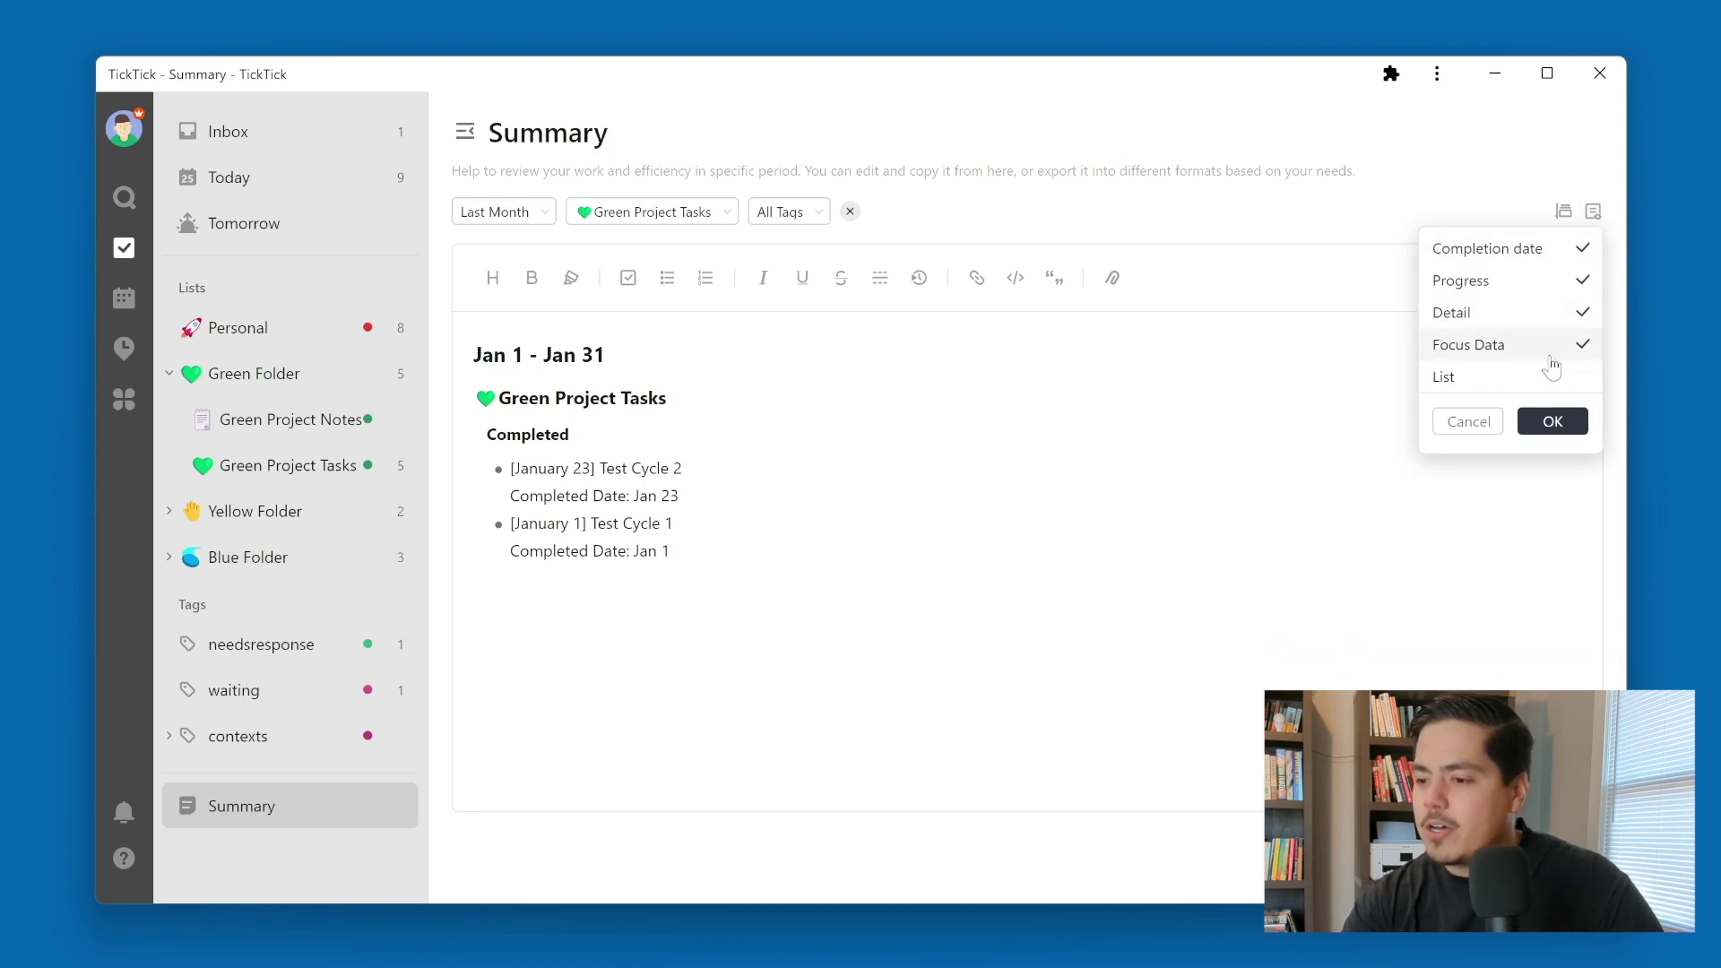
Briefly hide the completion dates before Summary task names, then restore them.
{"action": "left_click", "coordinate": [1544, 250]}
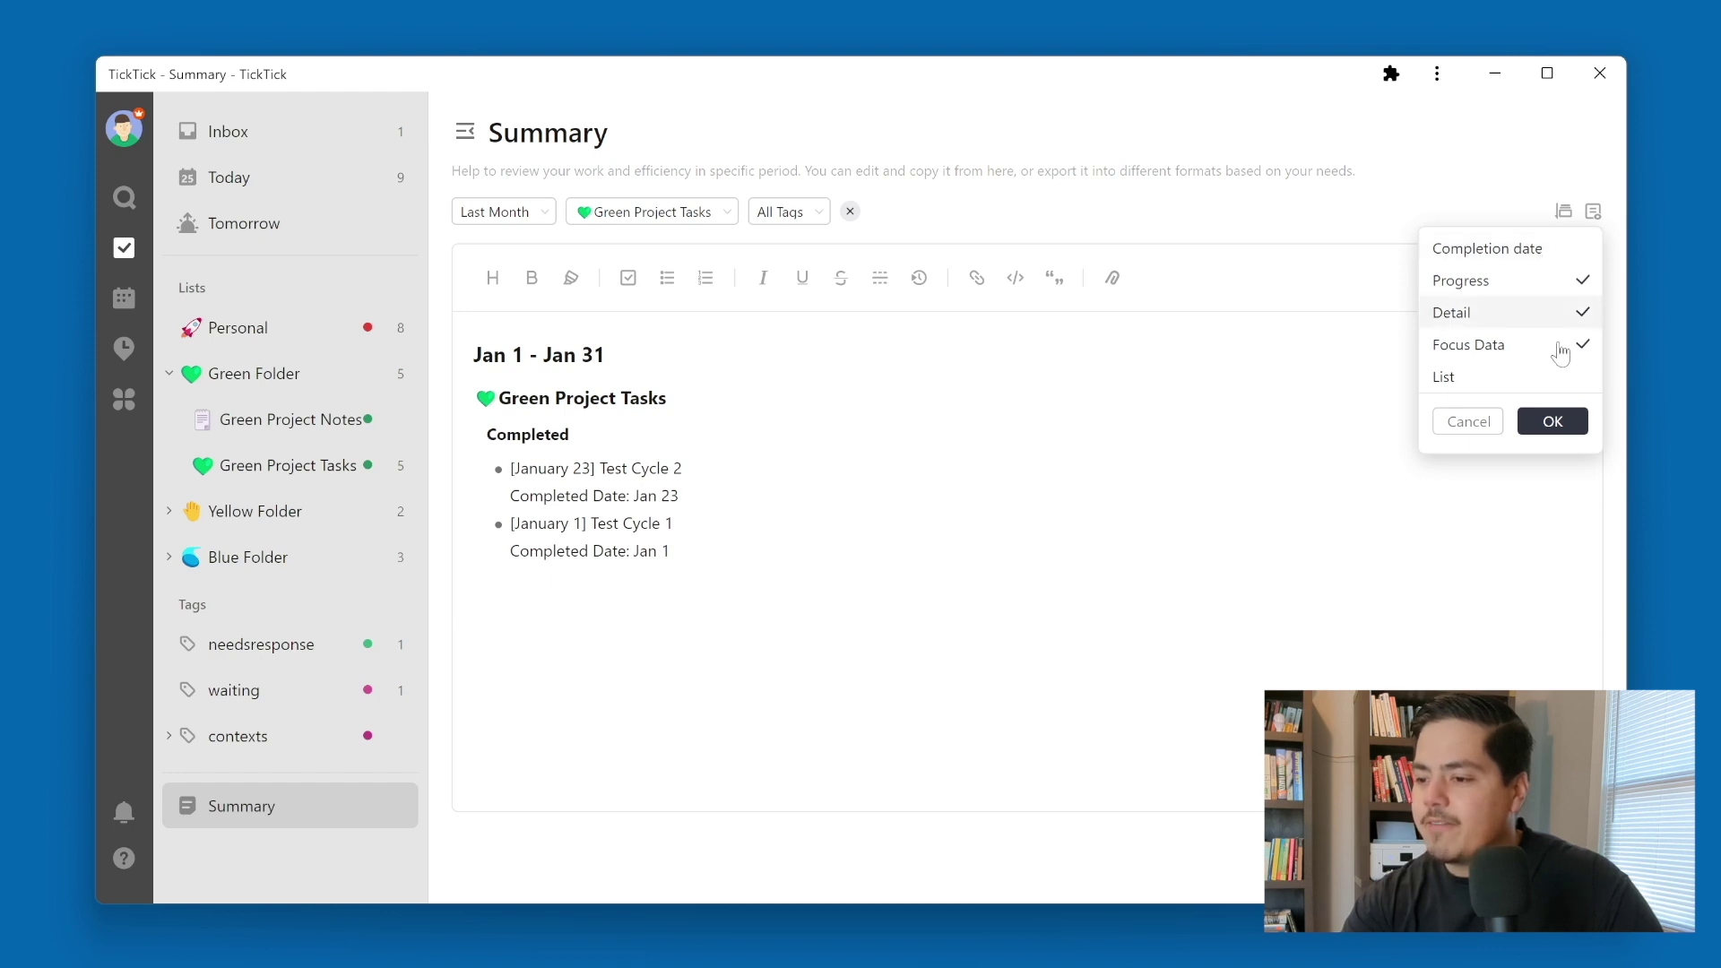
{"action": "left_click", "coordinate": [1553, 421]}
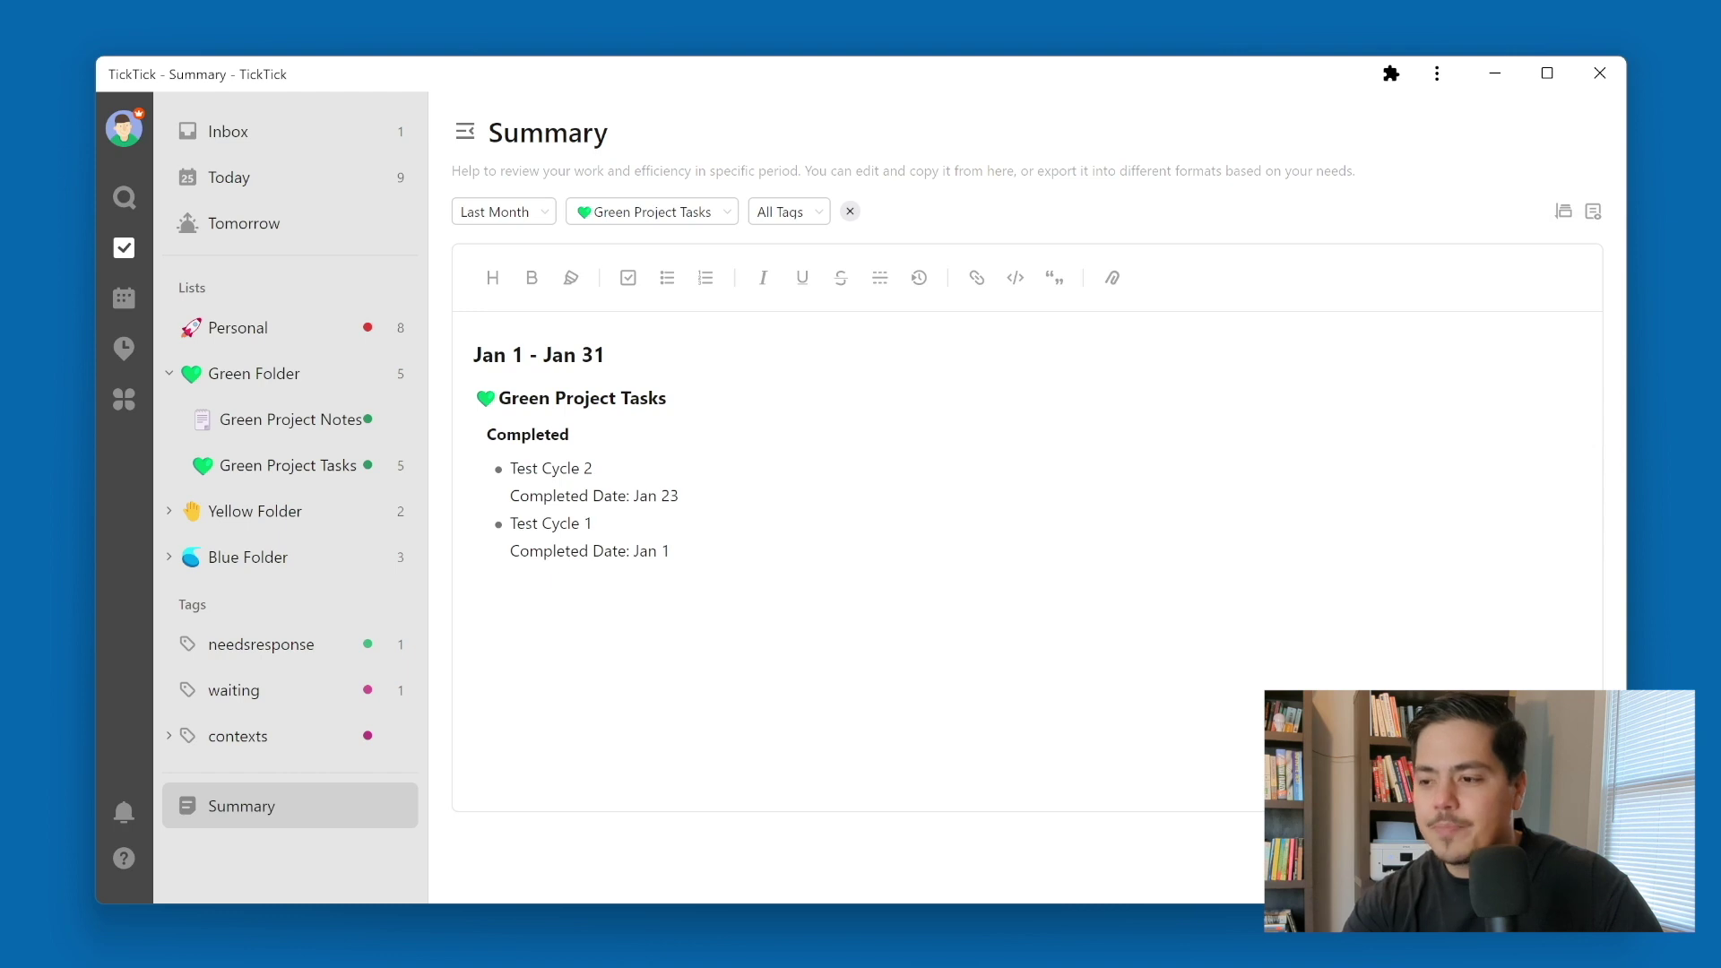
{"action": "left_click", "coordinate": [1594, 212]}
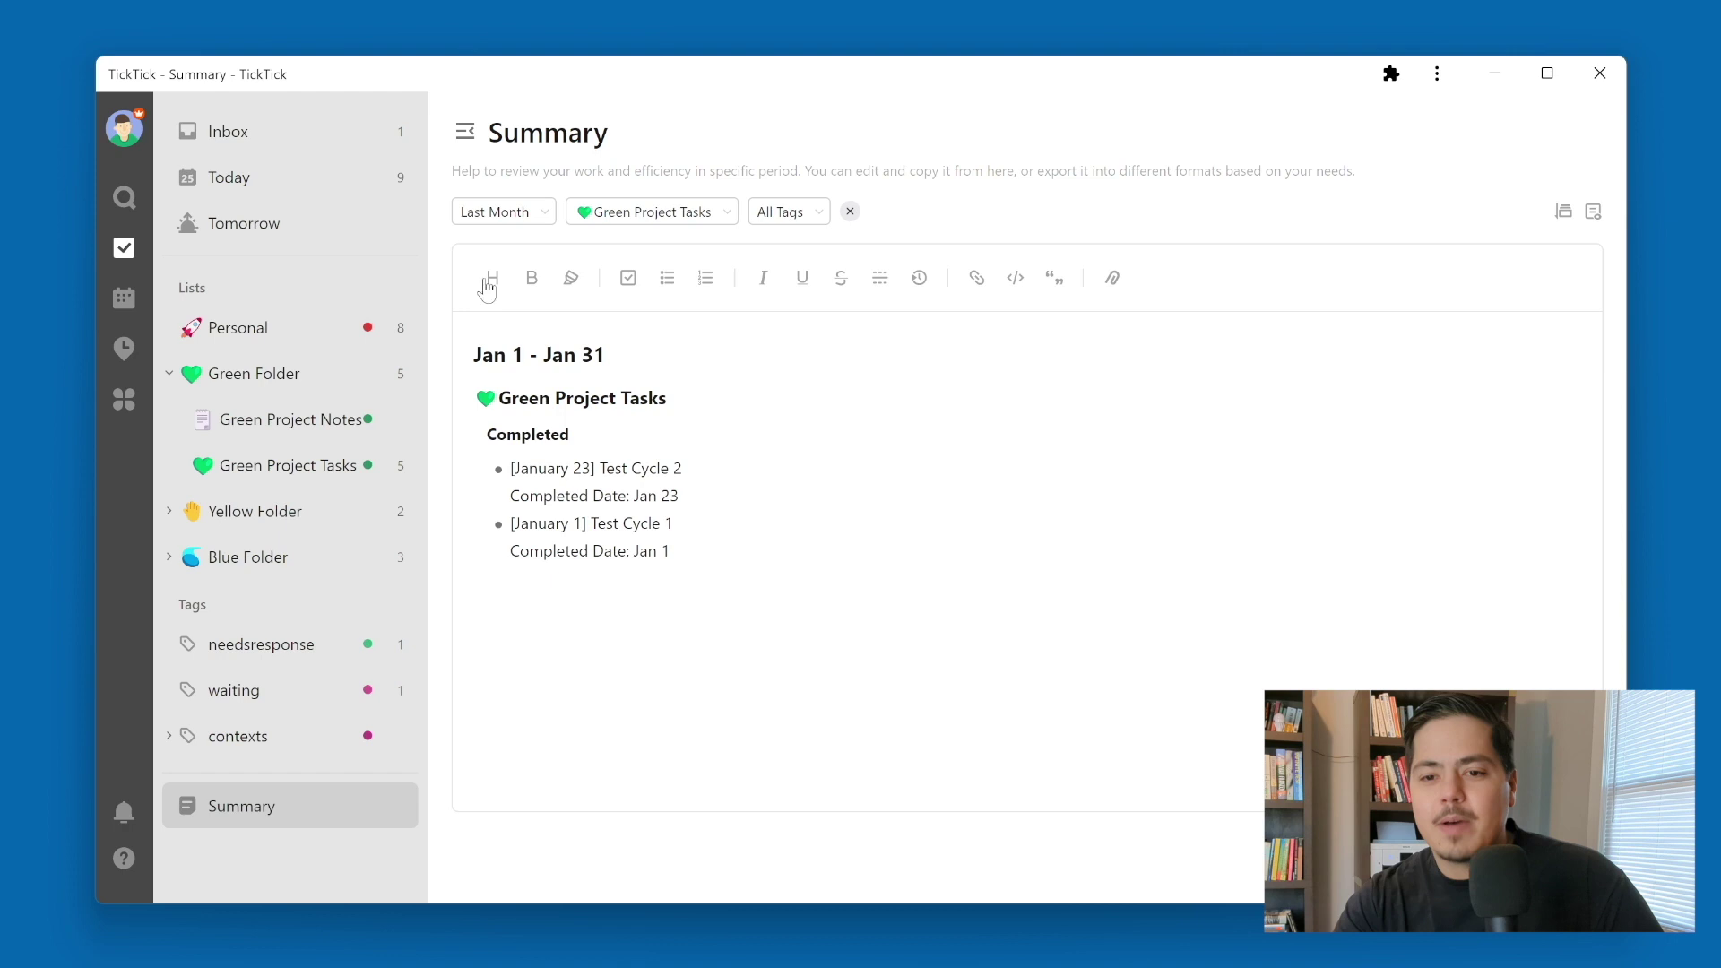
{"action": "left_click", "coordinate": [129, 137]}
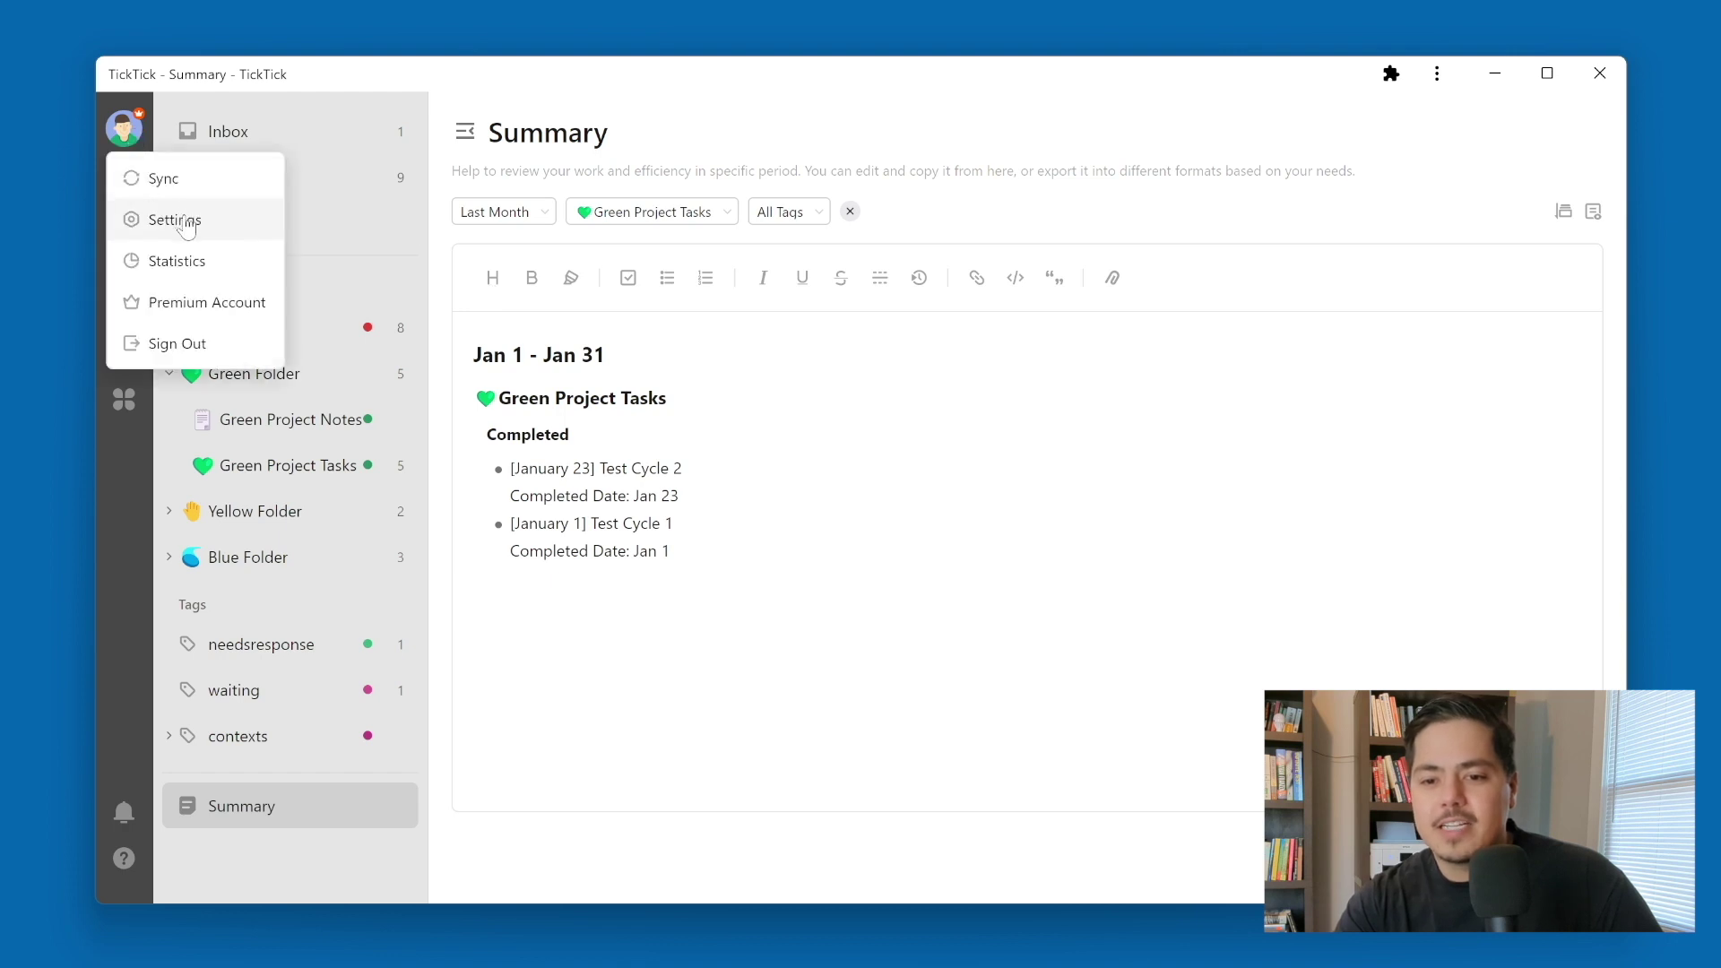
Set Completed to Show under Settings > Smart List and open the Completed list.
{"action": "left_click", "coordinate": [186, 223]}
{"action": "left_click", "coordinate": [396, 430]}
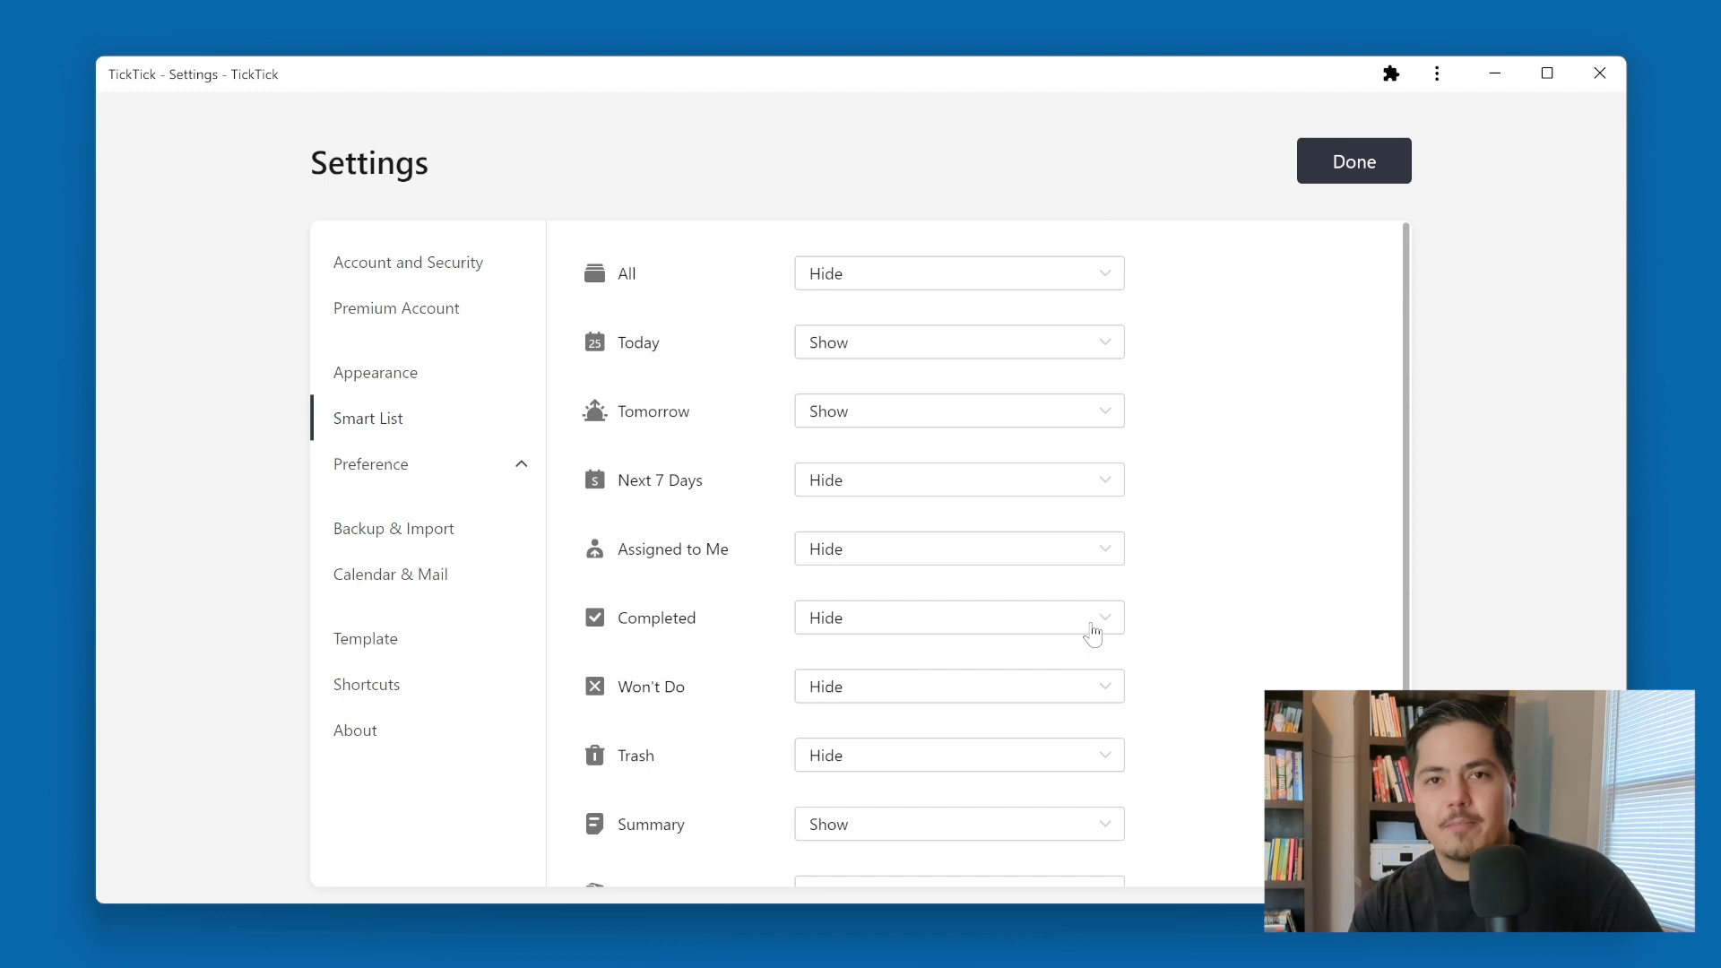
{"action": "left_click", "coordinate": [1092, 626]}
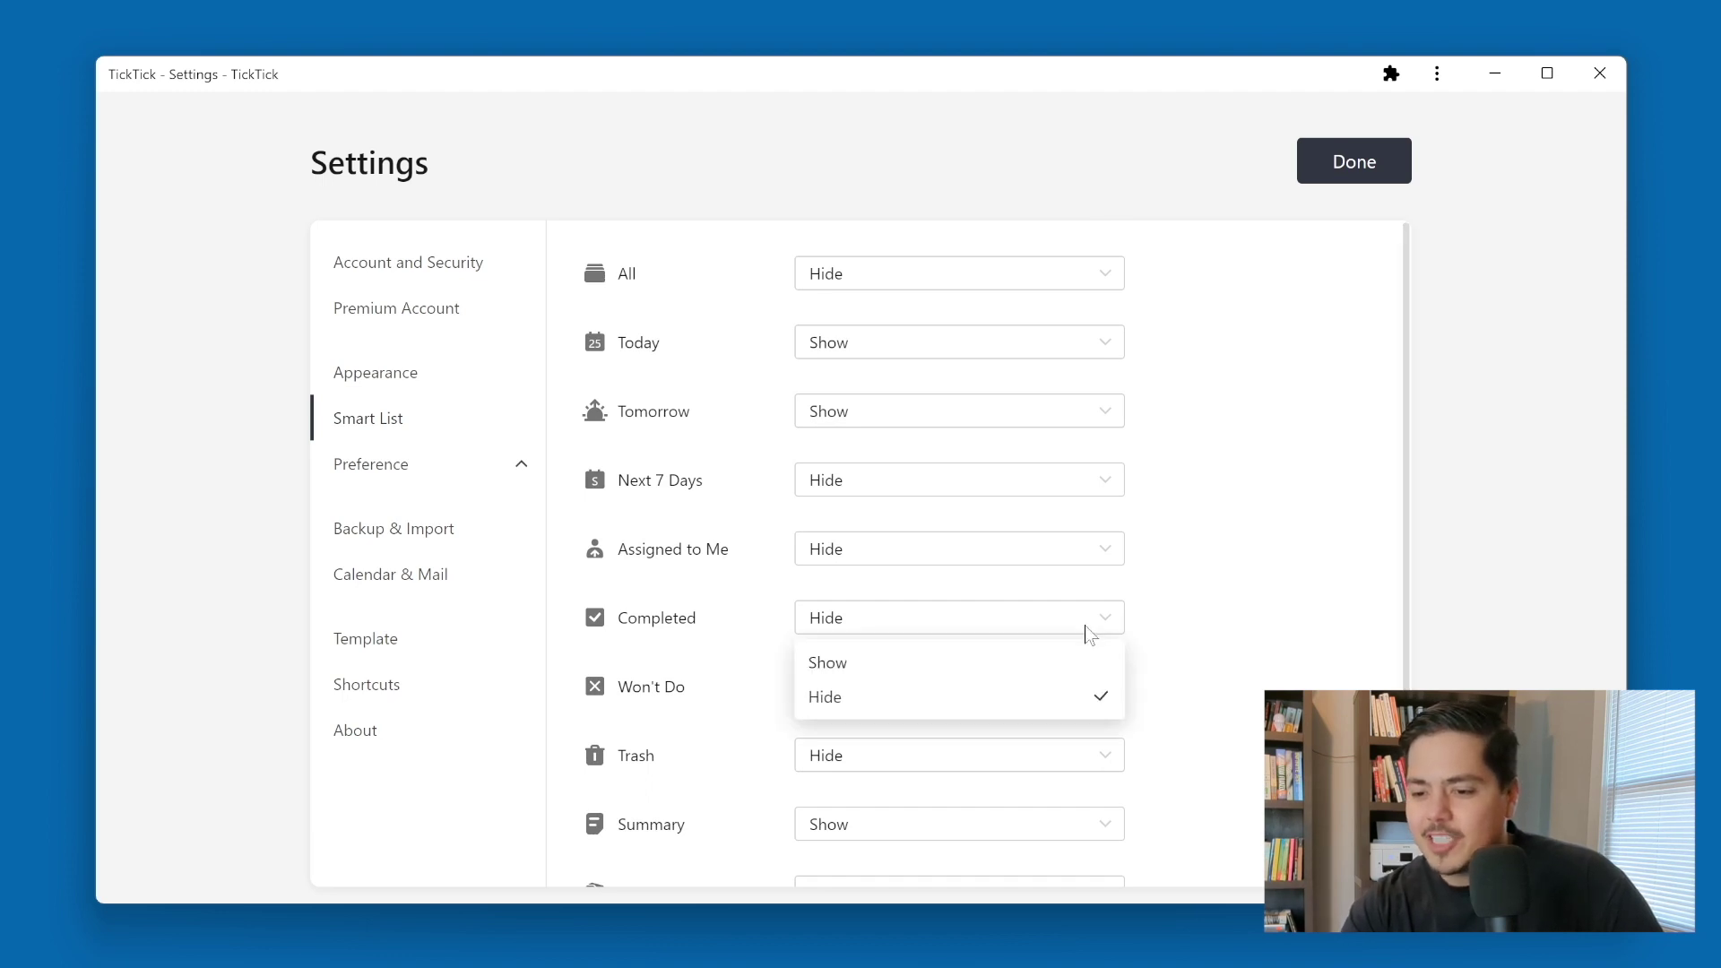
{"action": "left_click", "coordinate": [1066, 665]}
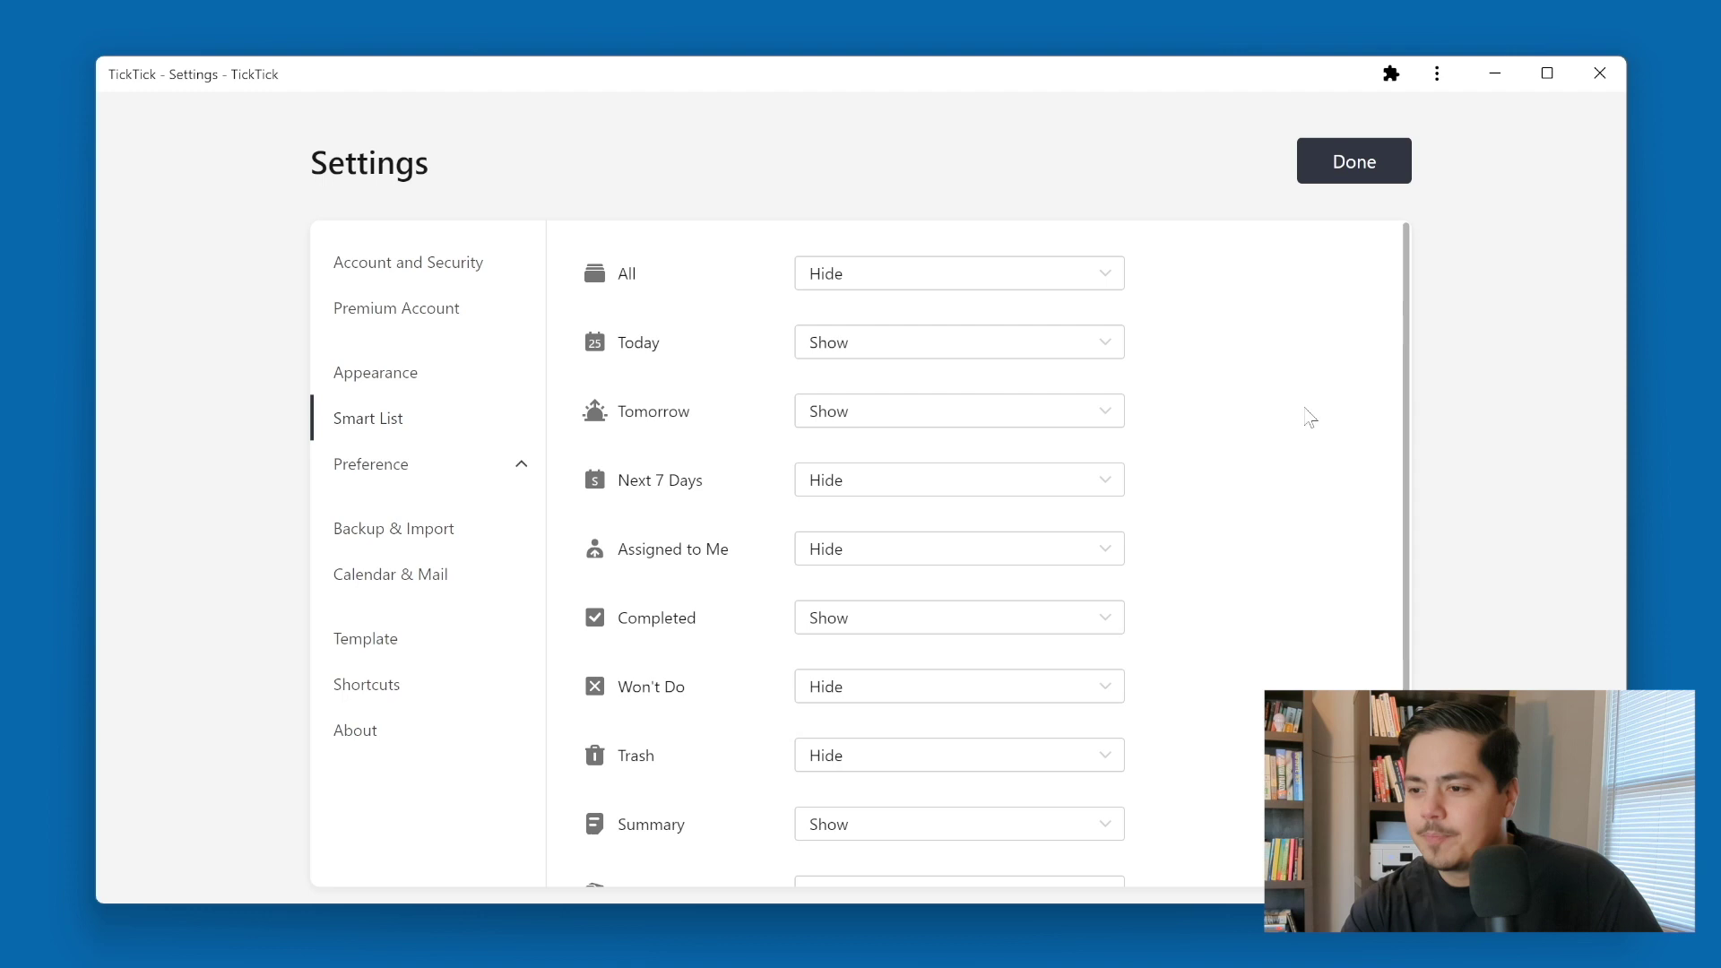
{"action": "left_click", "coordinate": [1354, 169]}
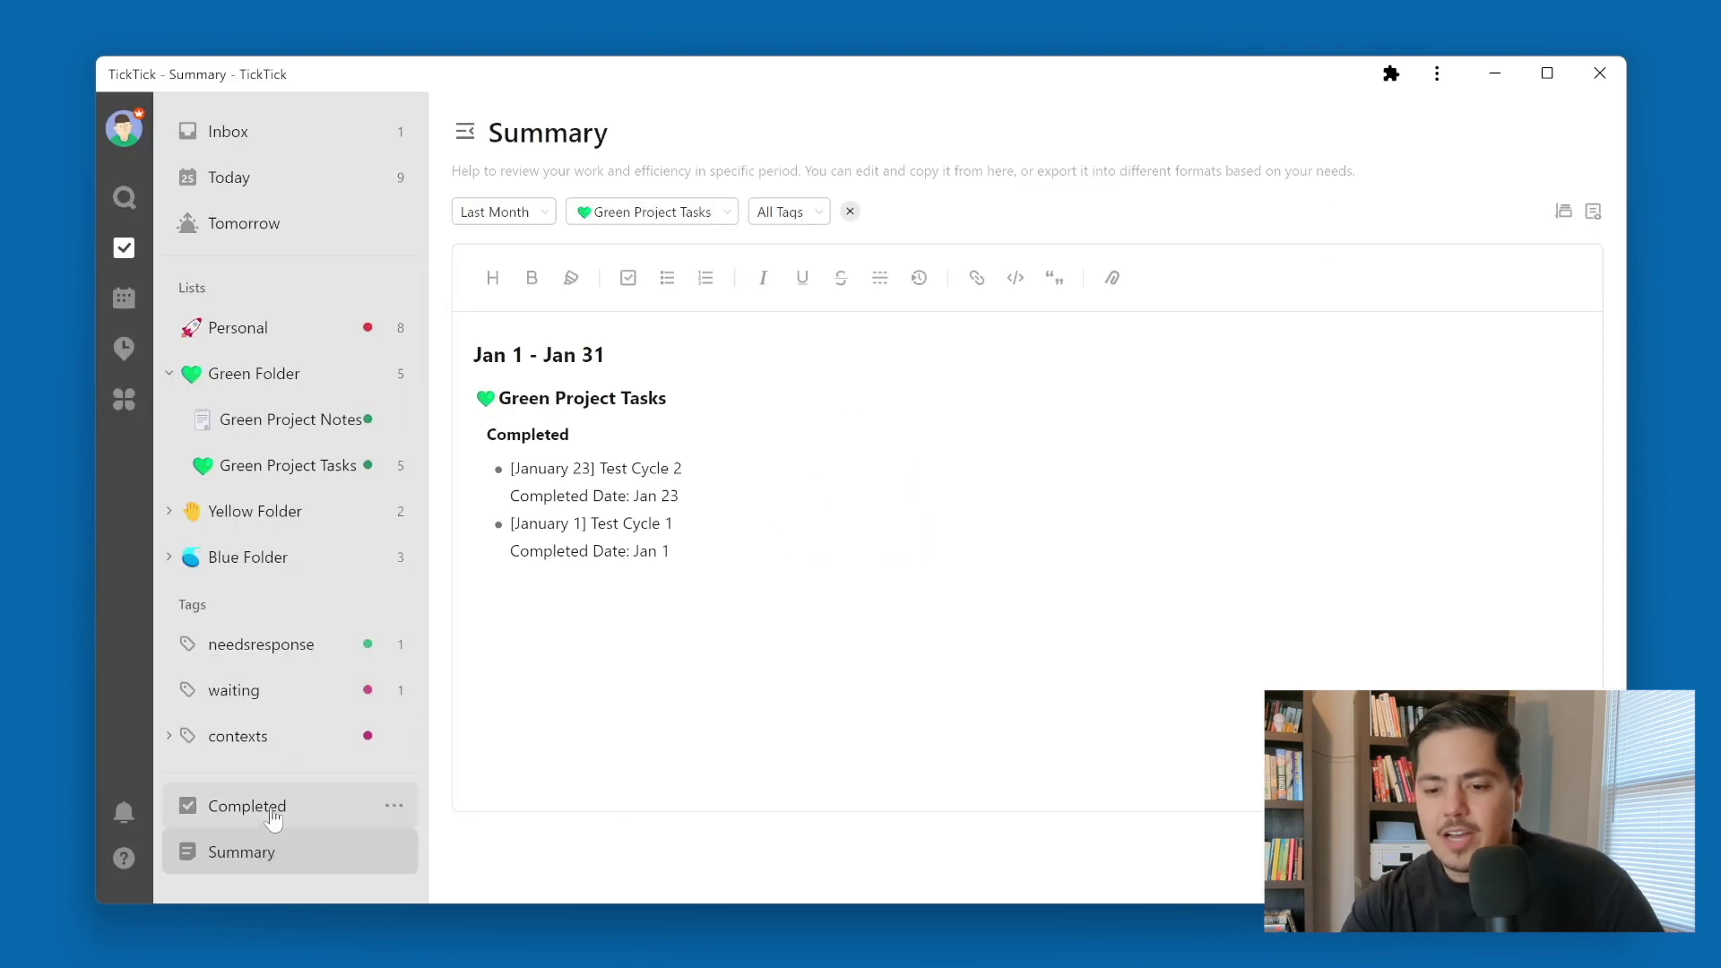
{"action": "mouse_move", "coordinate": [269, 805]}
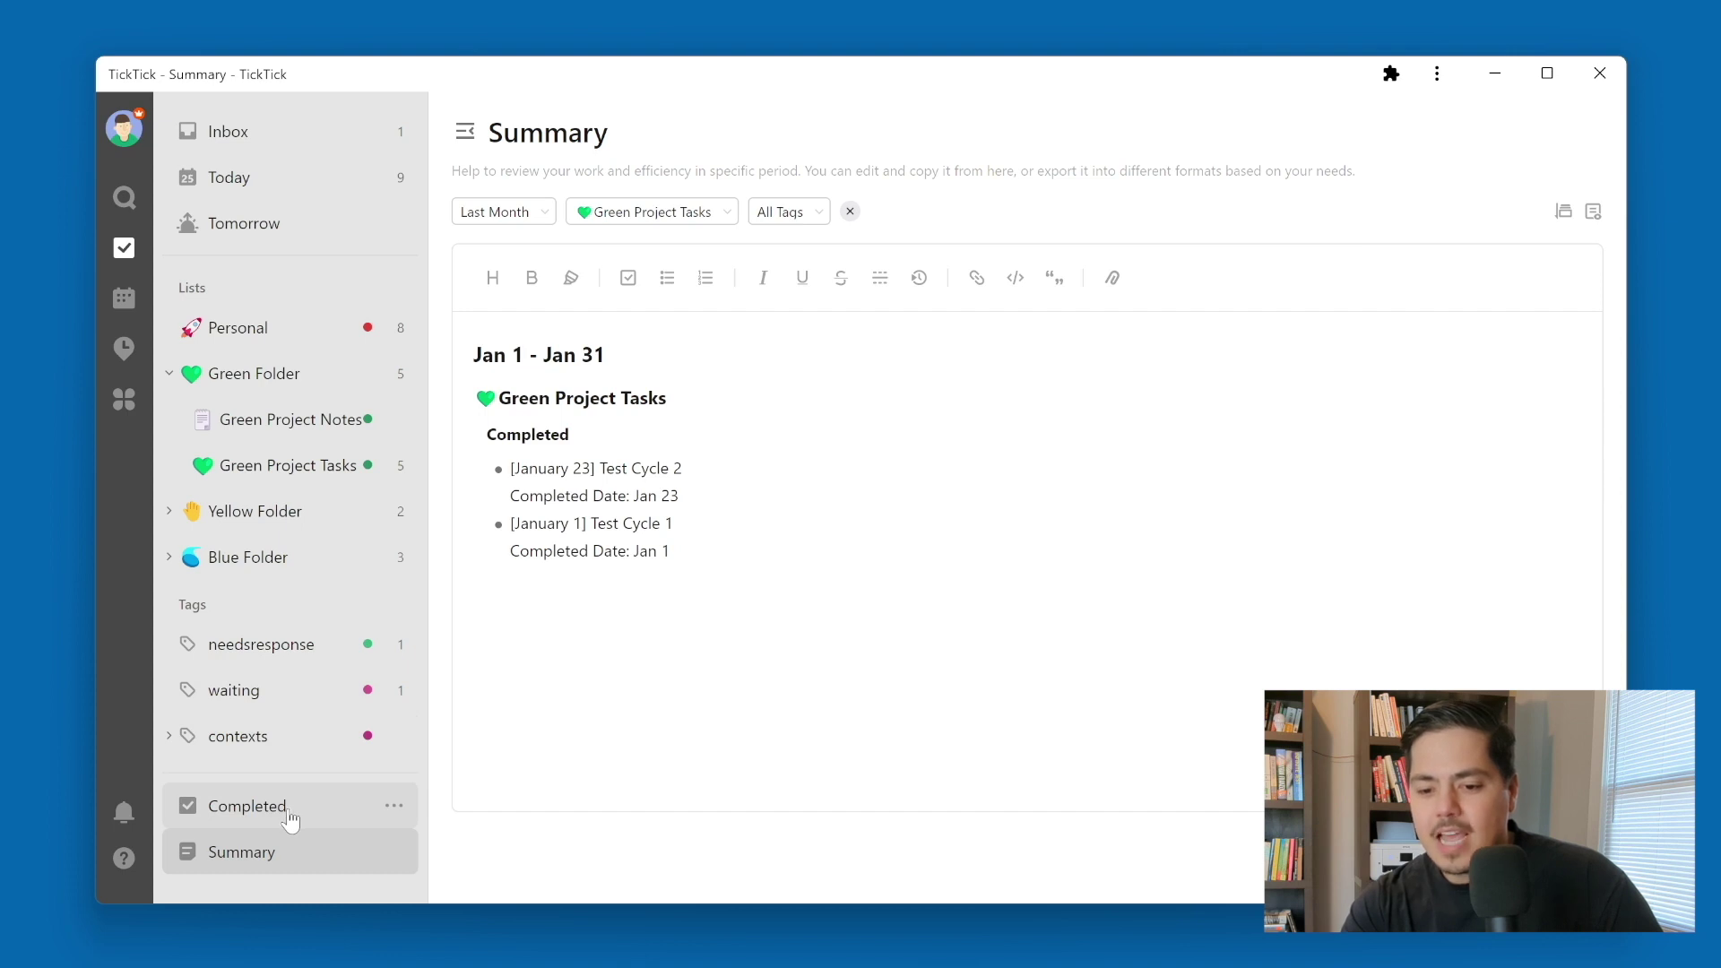
{"action": "left_click", "coordinate": [291, 822]}
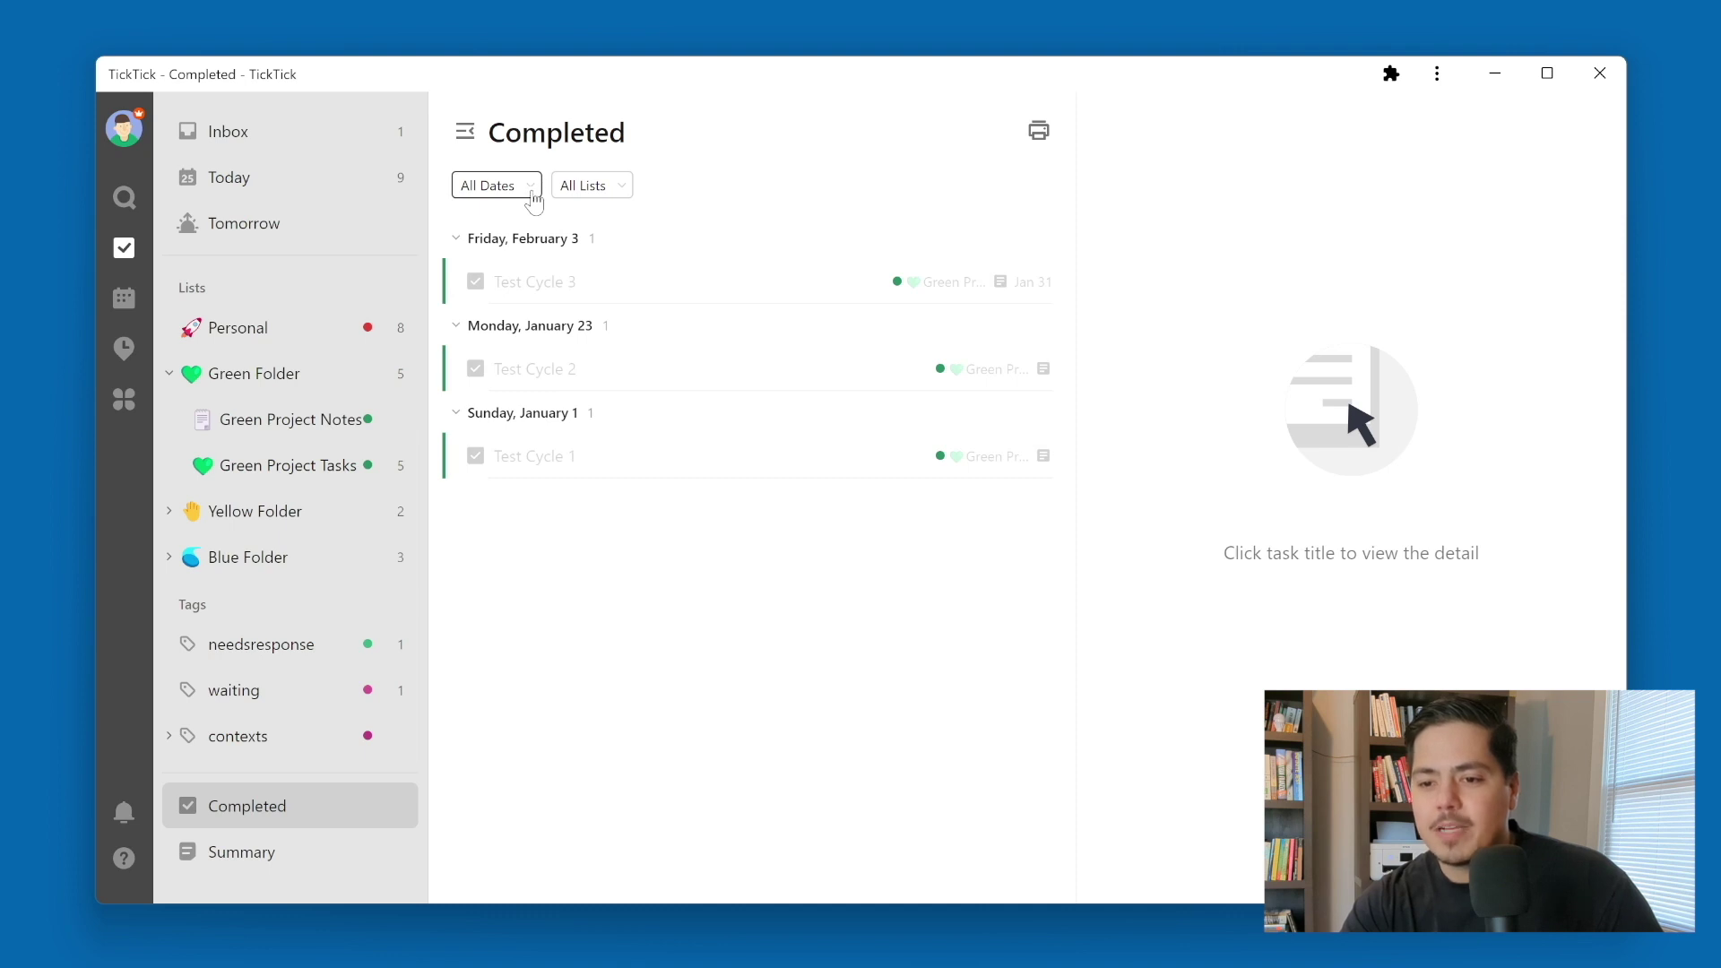
Set the Completed list's date filter to a custom range, 2023-01-01 to 2023-01-31.
{"action": "left_click", "coordinate": [533, 200]}
{"action": "left_click", "coordinate": [619, 192]}
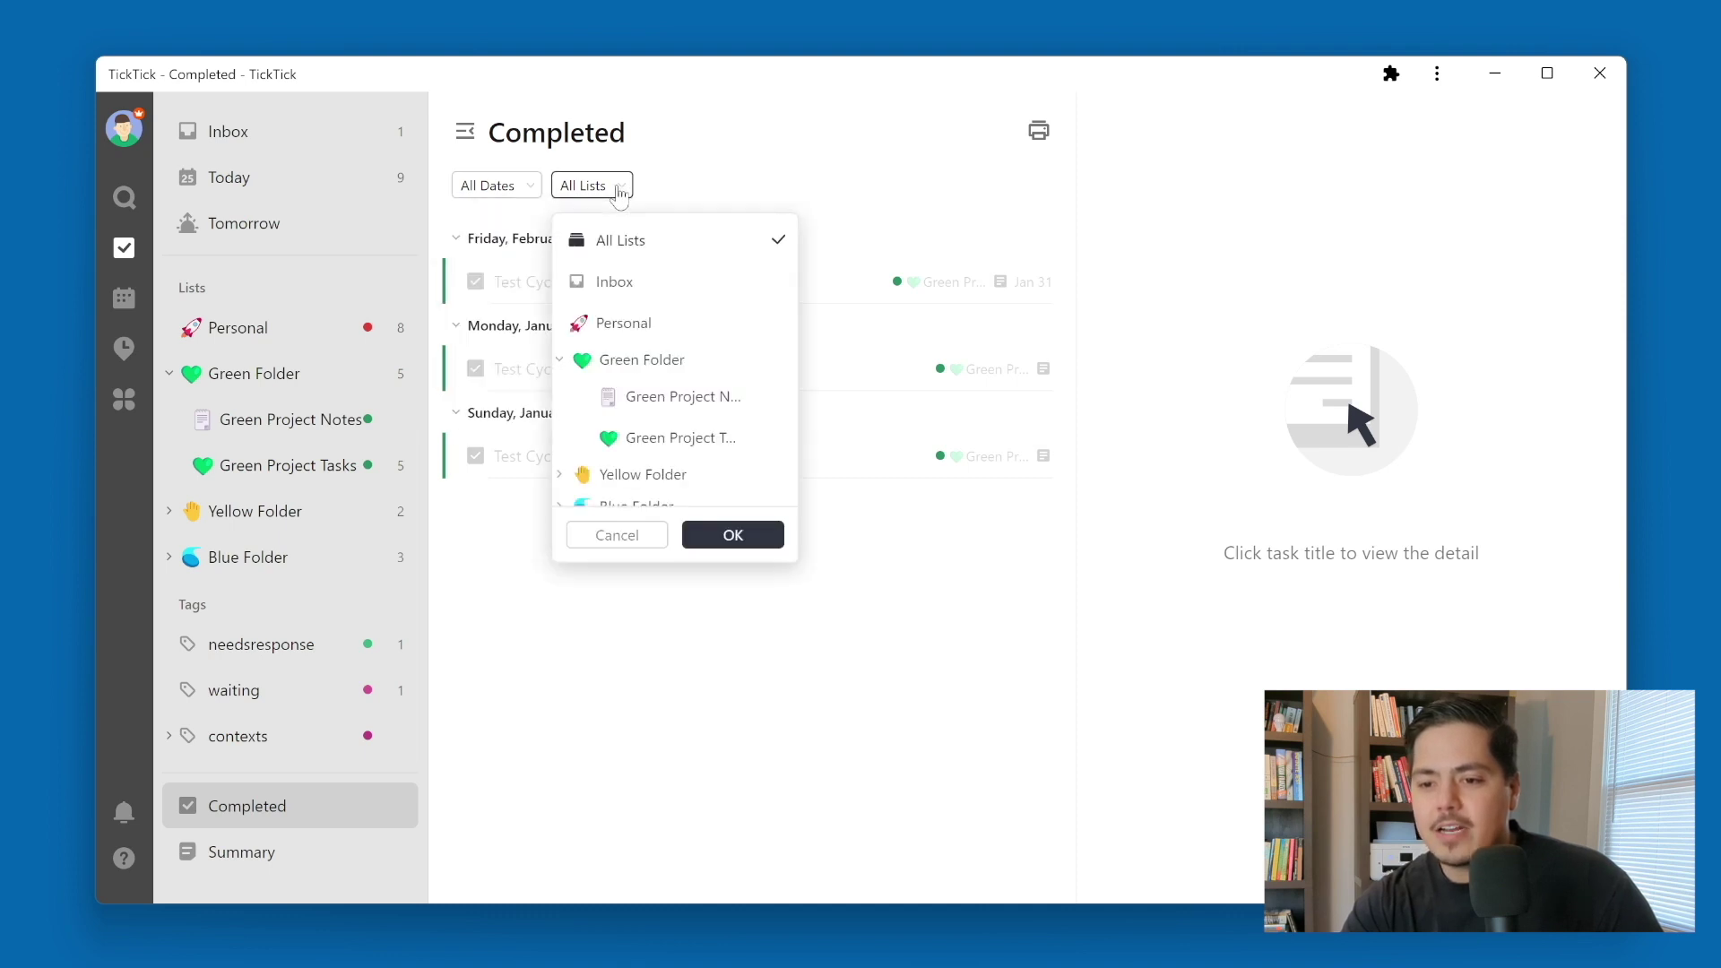
{"action": "left_click", "coordinate": [682, 185]}
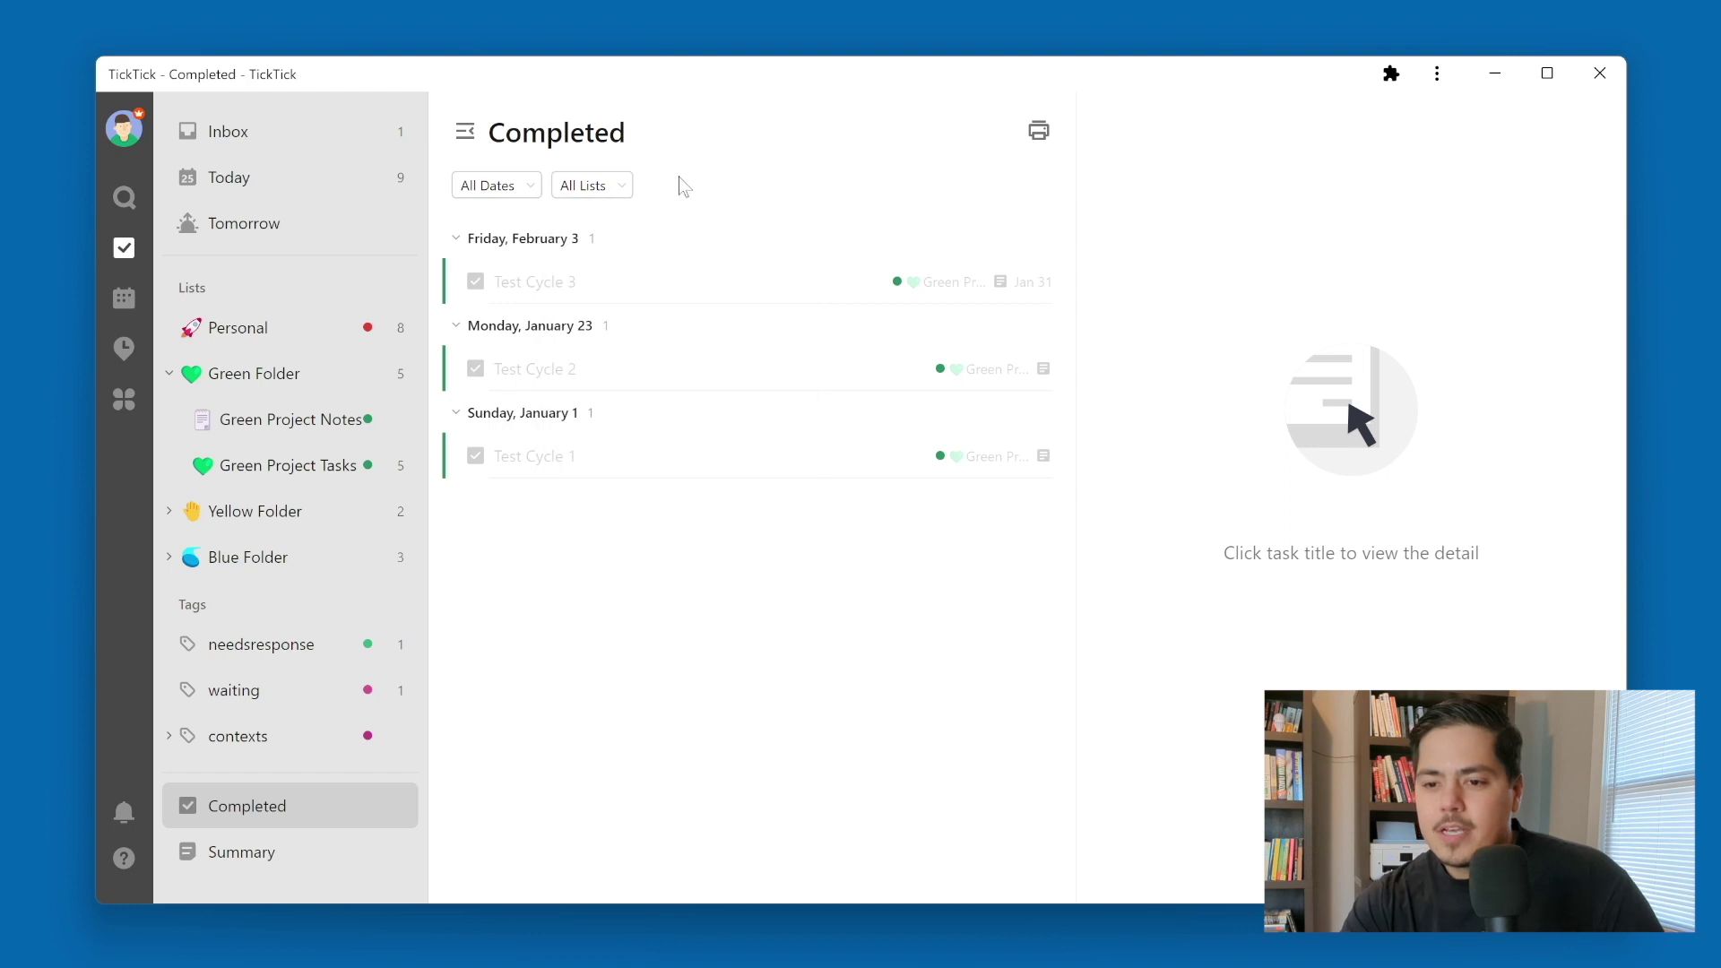
{"action": "left_click", "coordinate": [535, 193]}
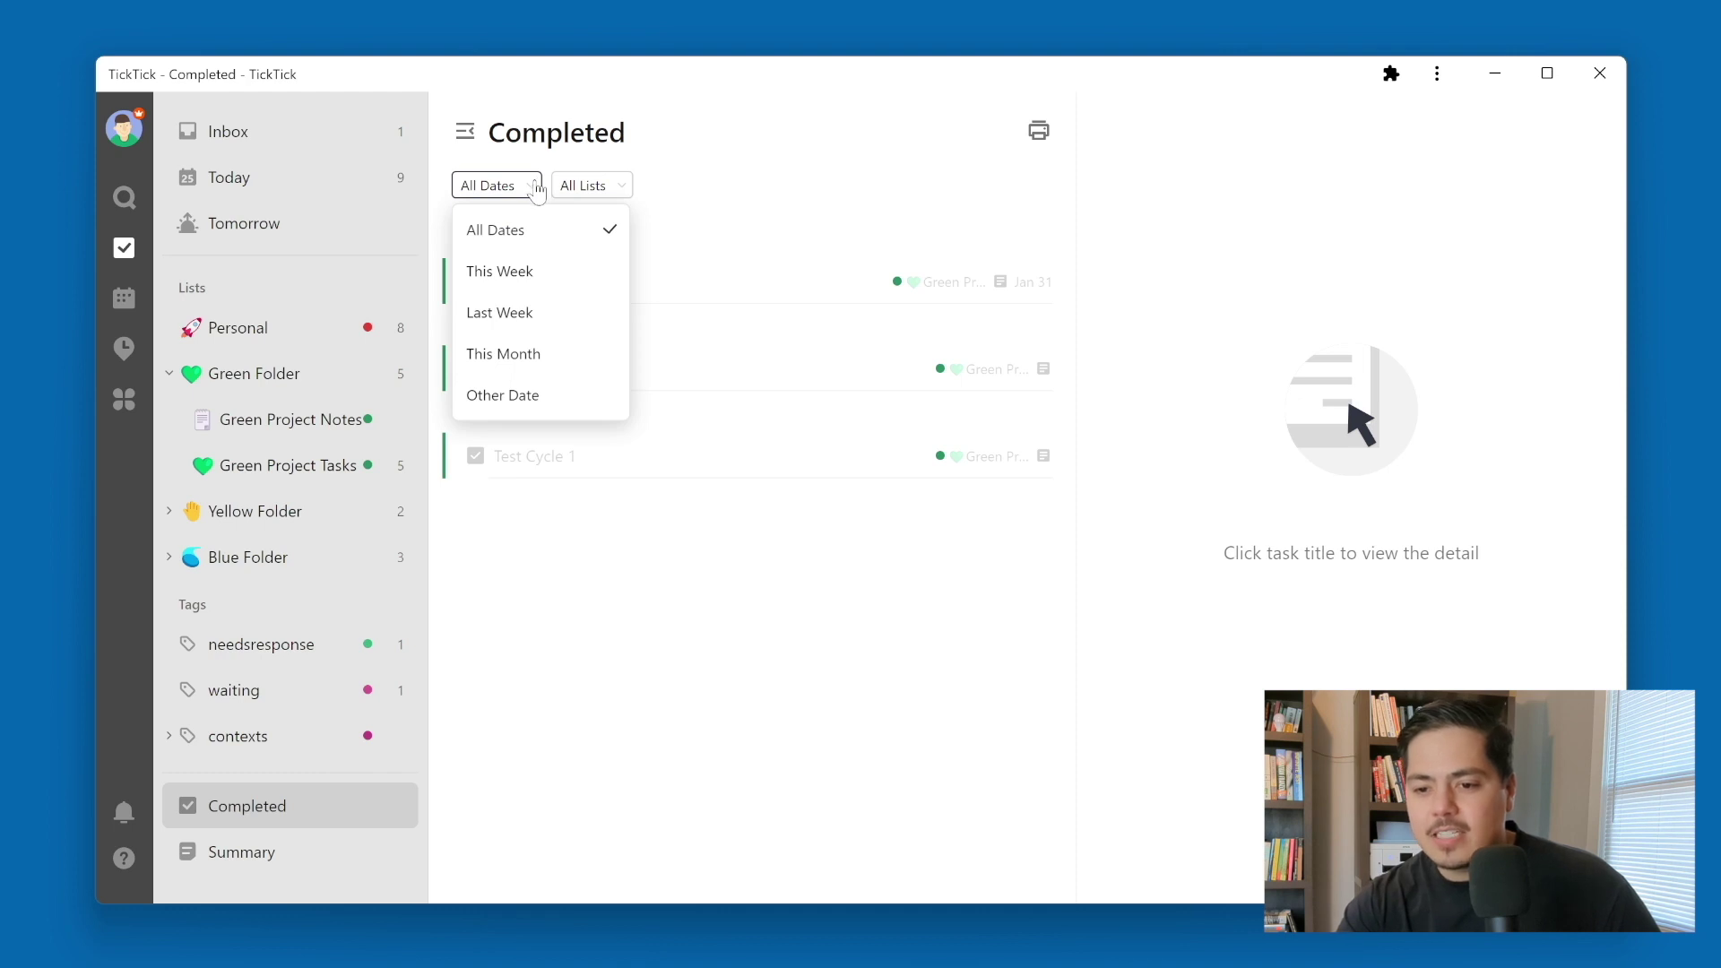
{"action": "left_click", "coordinate": [558, 403]}
{"action": "left_click", "coordinate": [606, 248]}
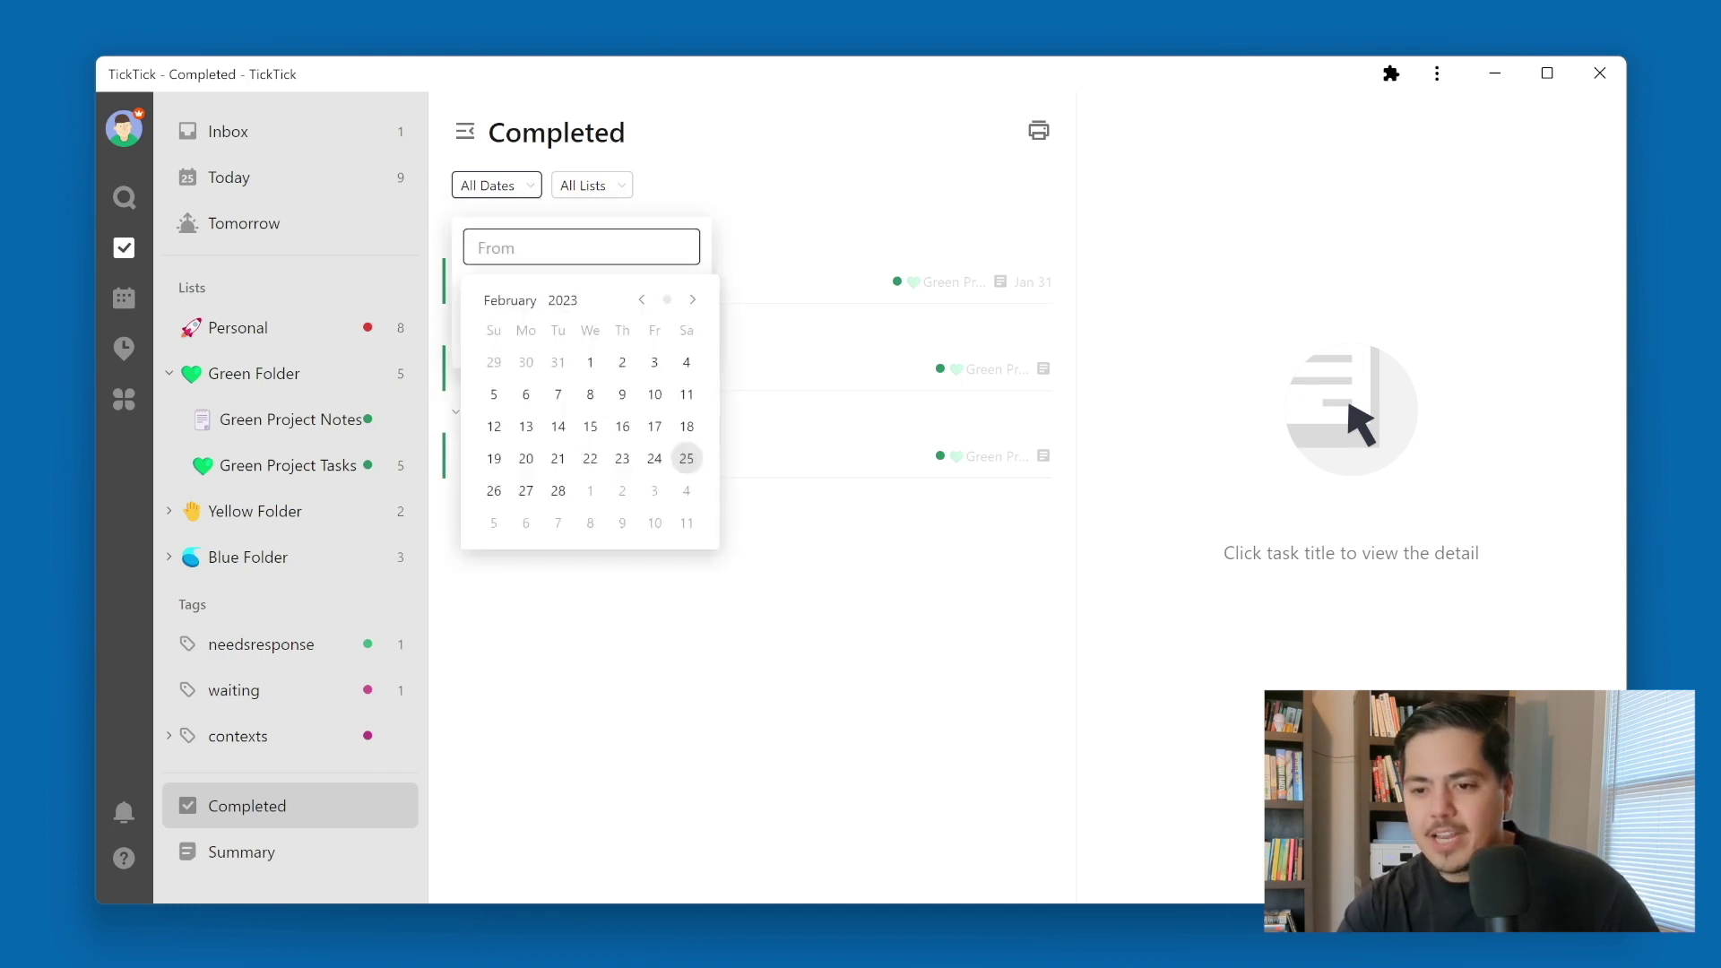
{"action": "left_click", "coordinate": [644, 301]}
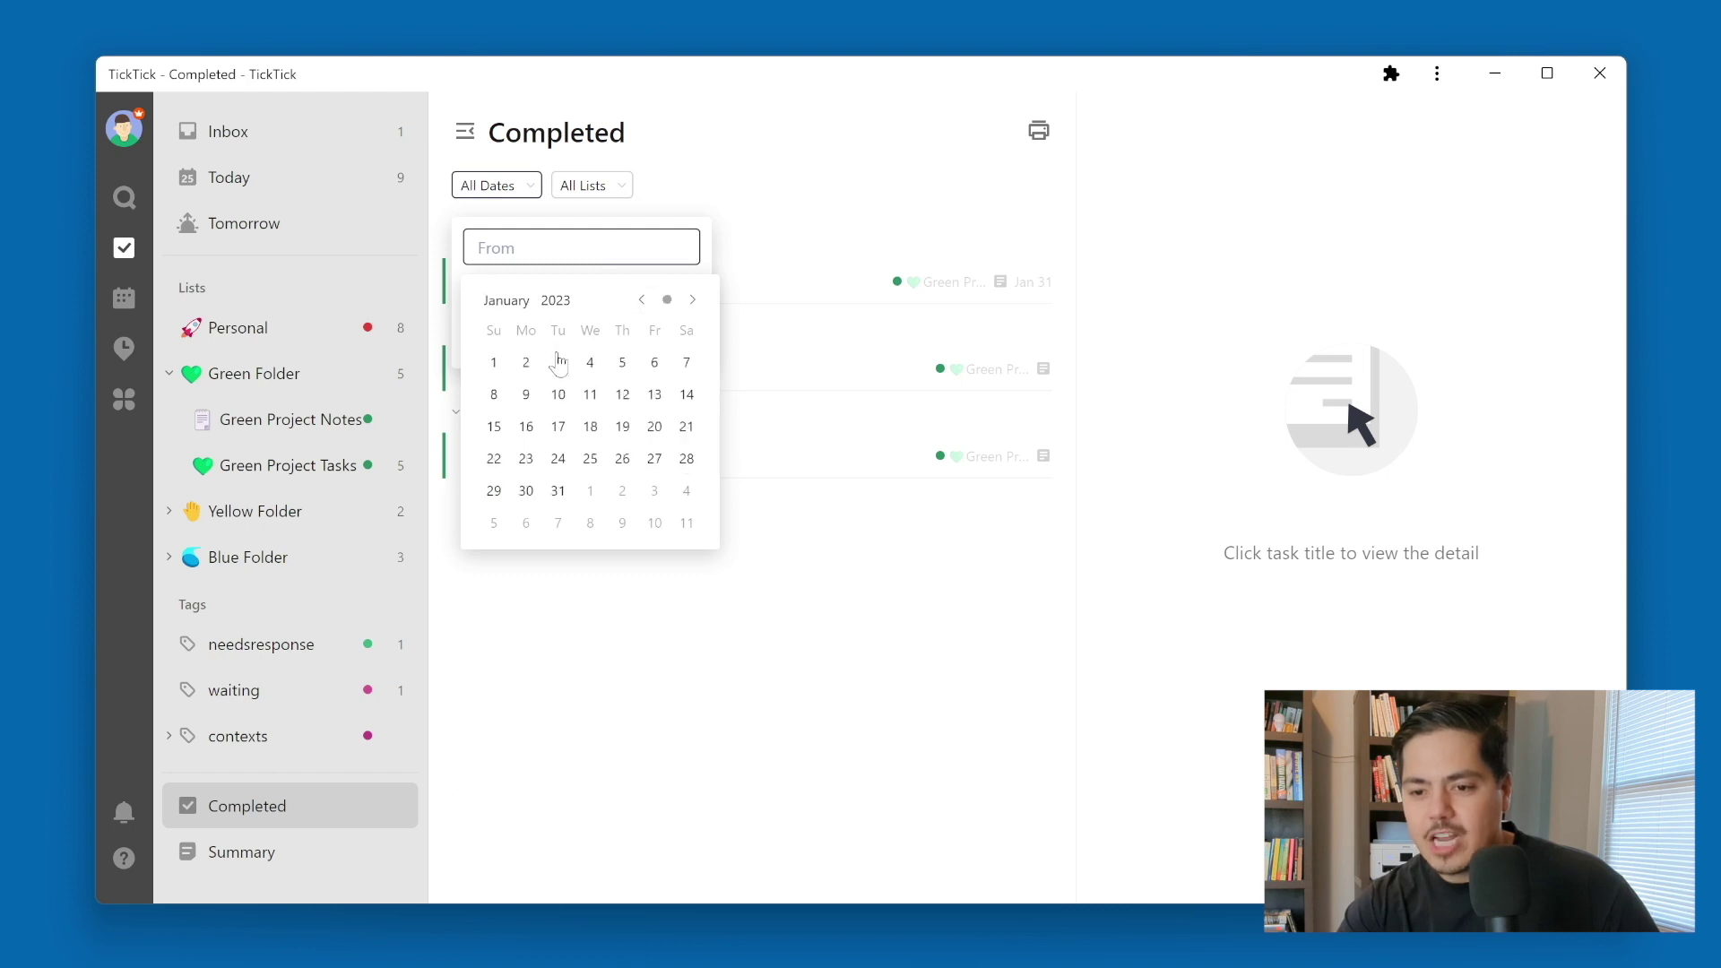
{"action": "left_click", "coordinate": [494, 362]}
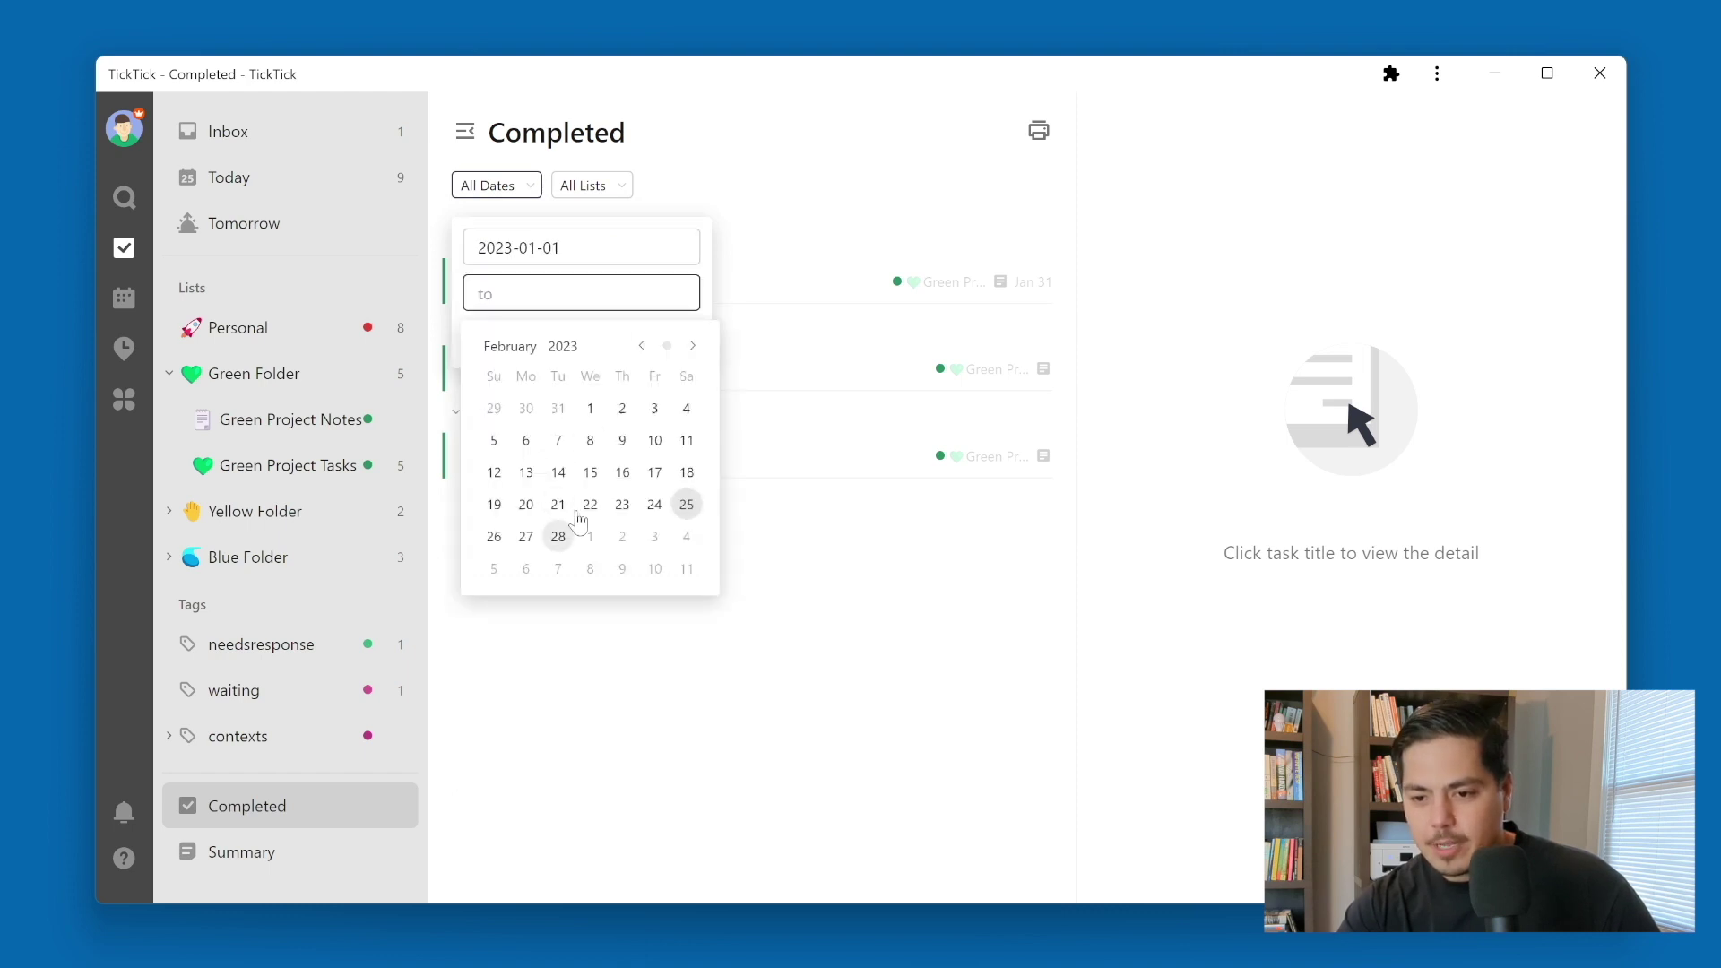
{"action": "left_click", "coordinate": [556, 408]}
{"action": "left_click", "coordinate": [634, 339]}
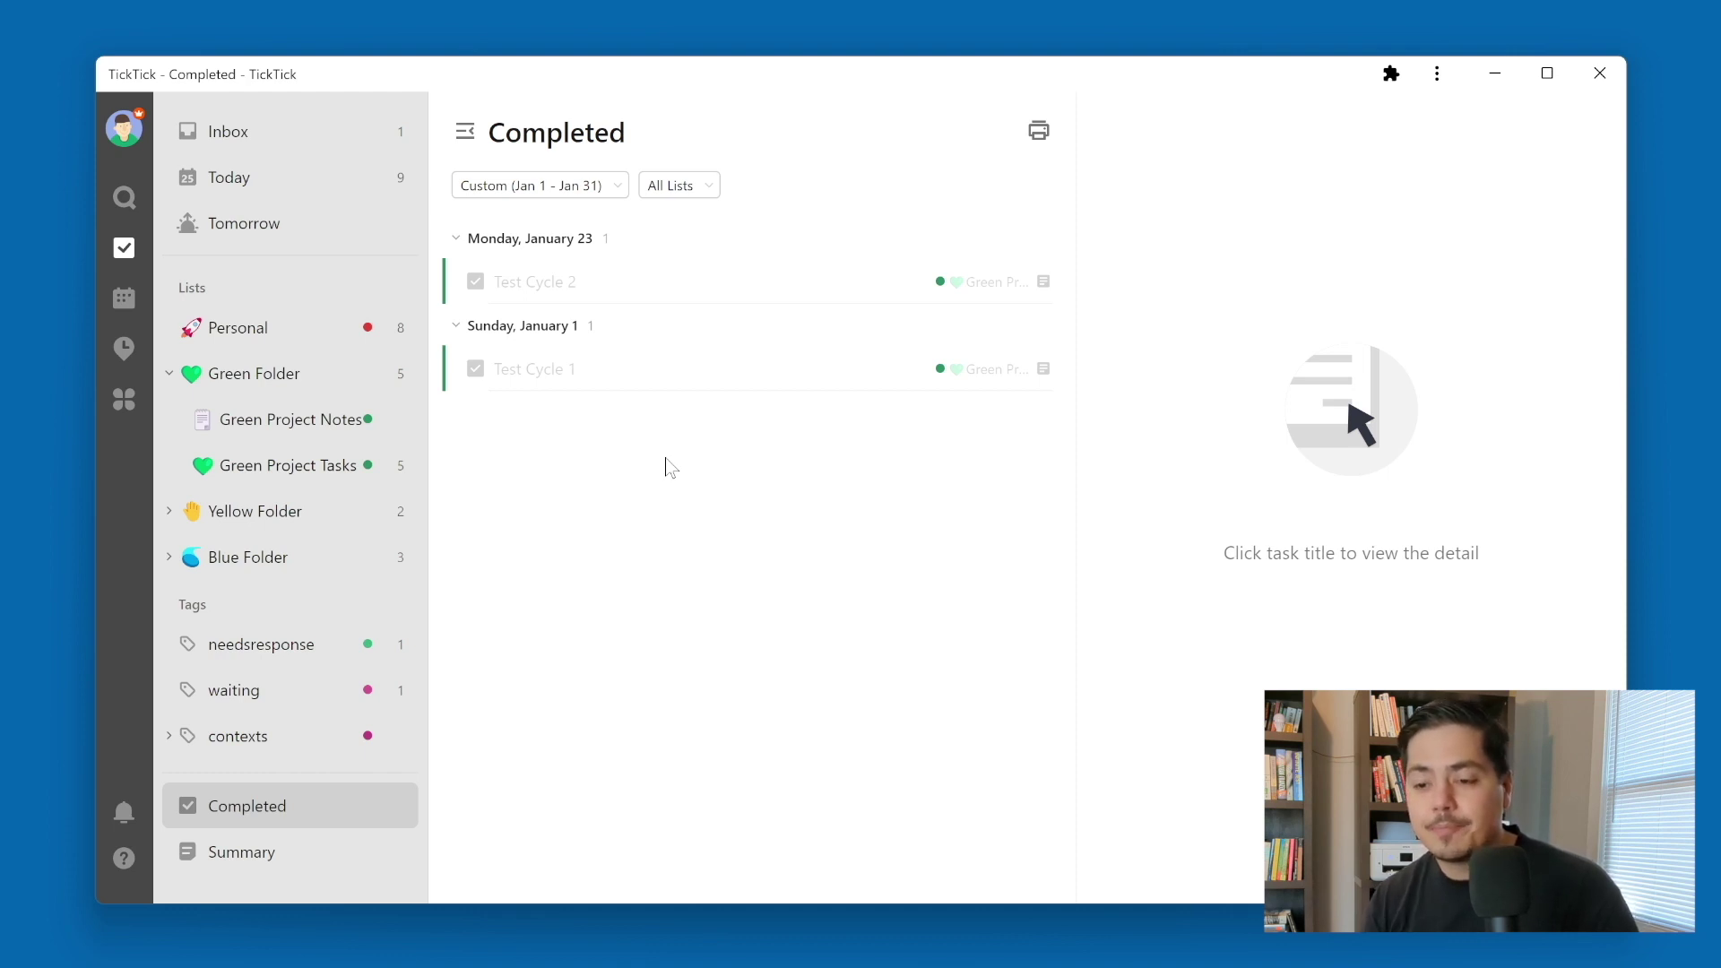
Restrict the Completed list to the Green Project Tasks list.
{"action": "left_click", "coordinate": [712, 190]}
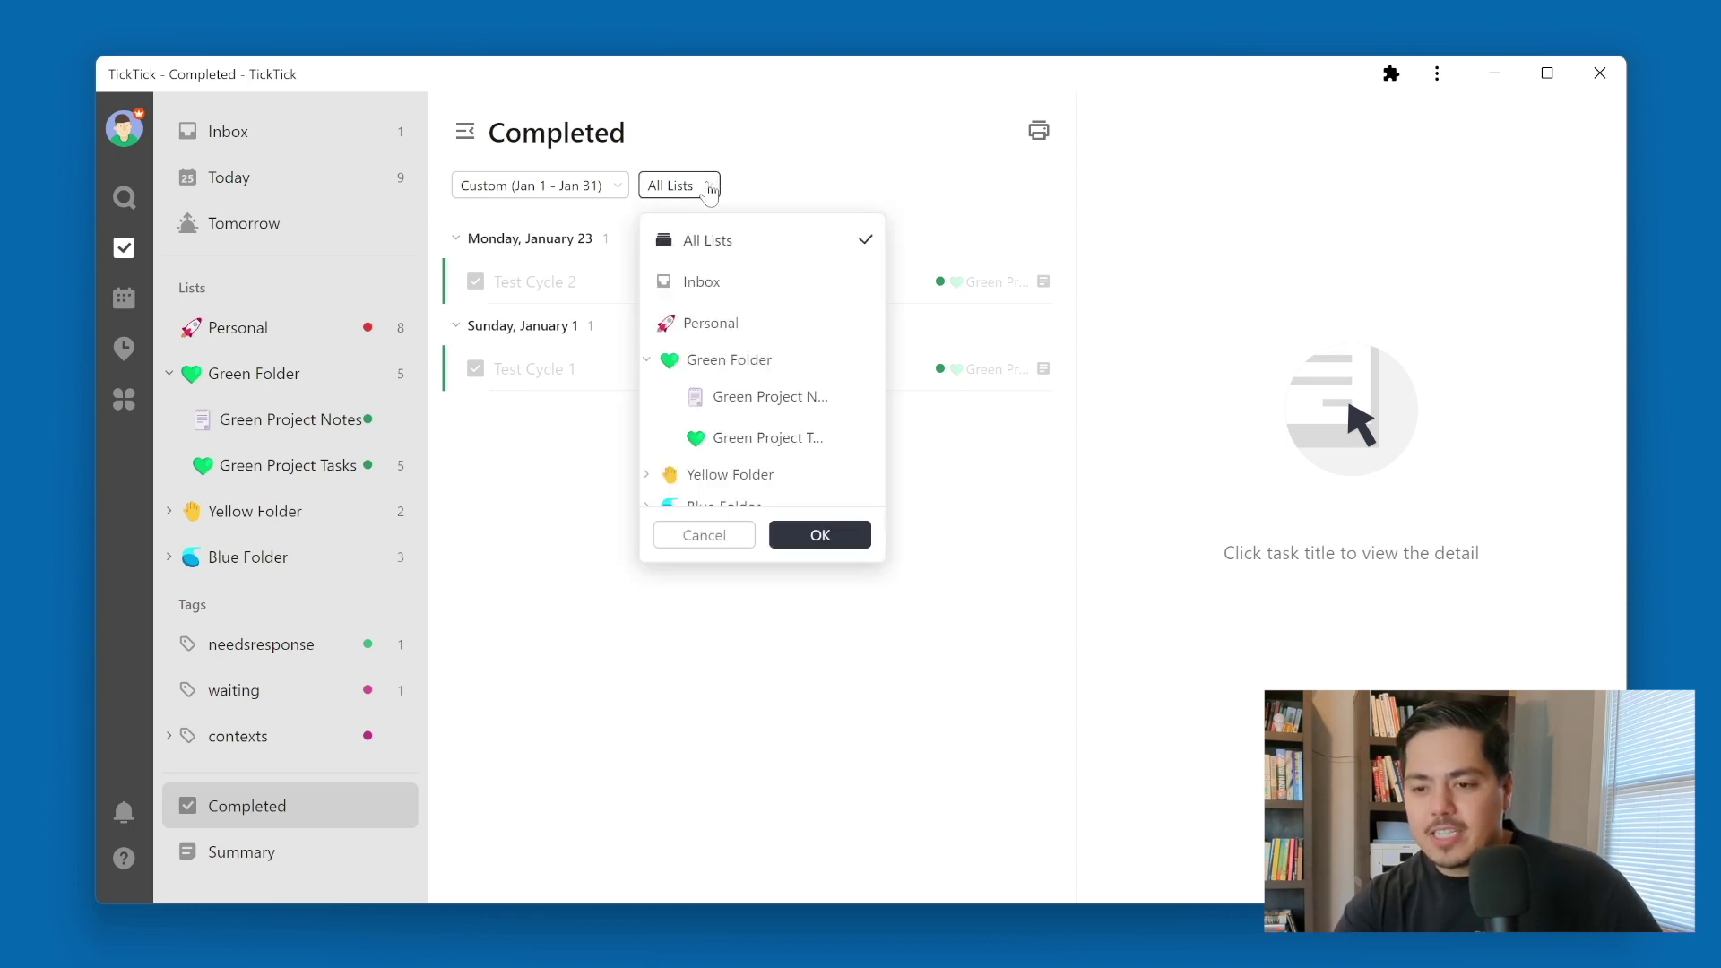
{"action": "left_click", "coordinate": [796, 444]}
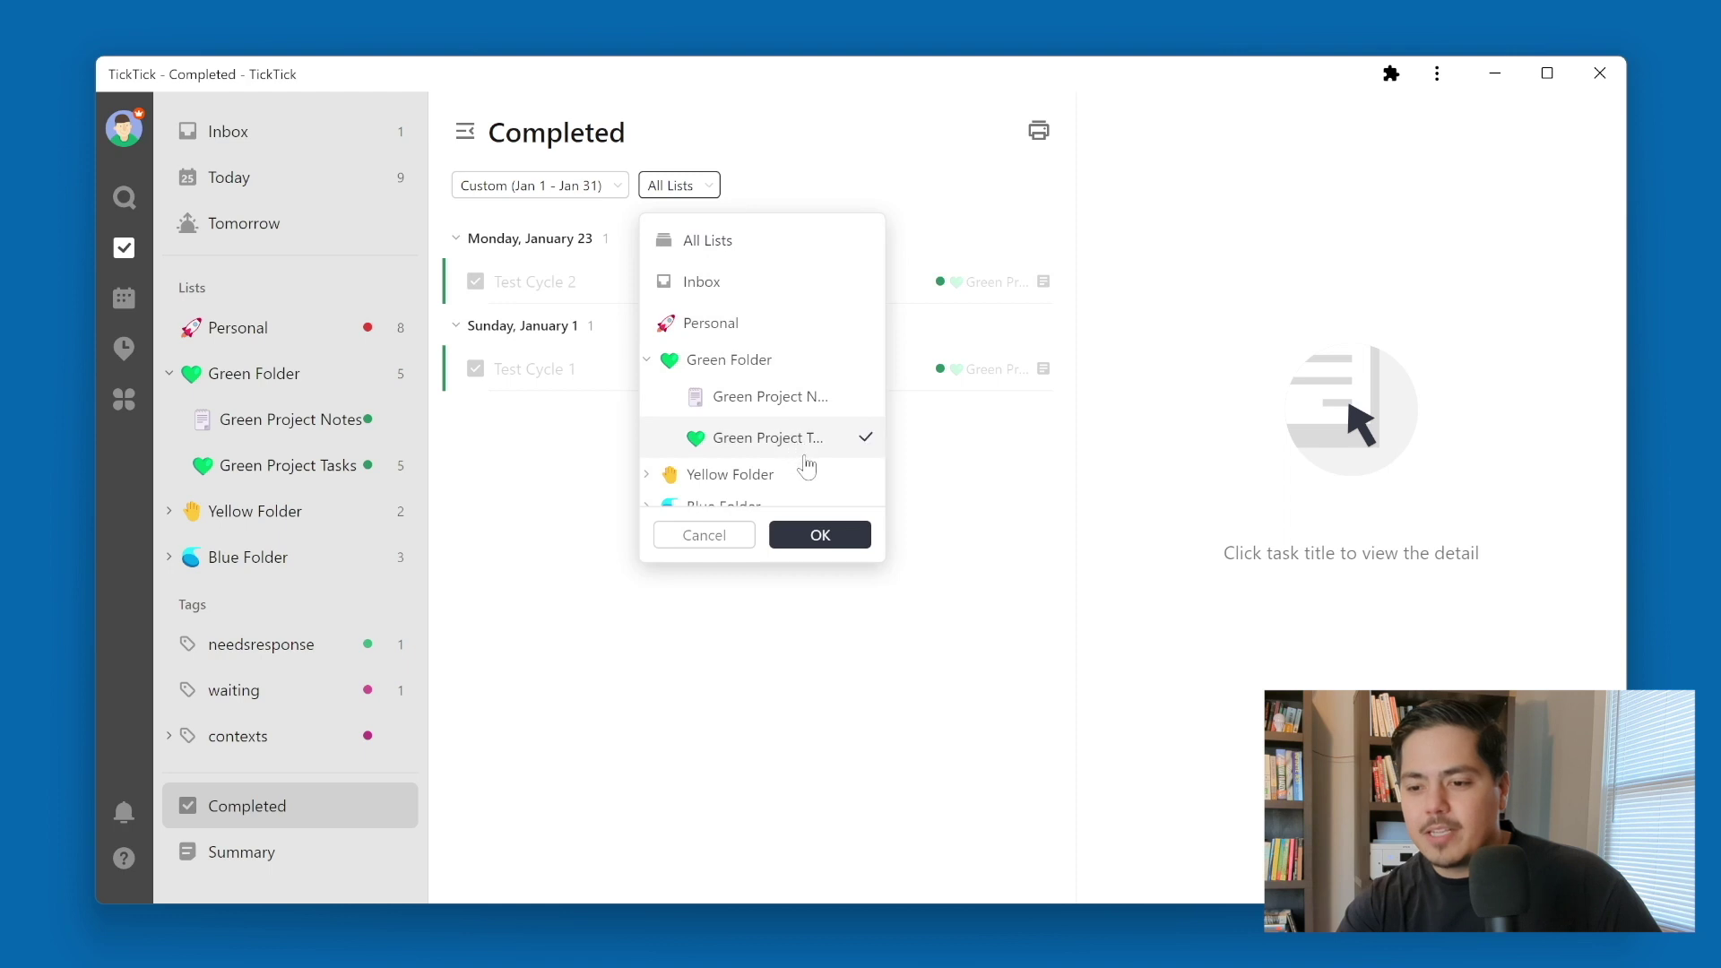
{"action": "left_click", "coordinate": [816, 535]}
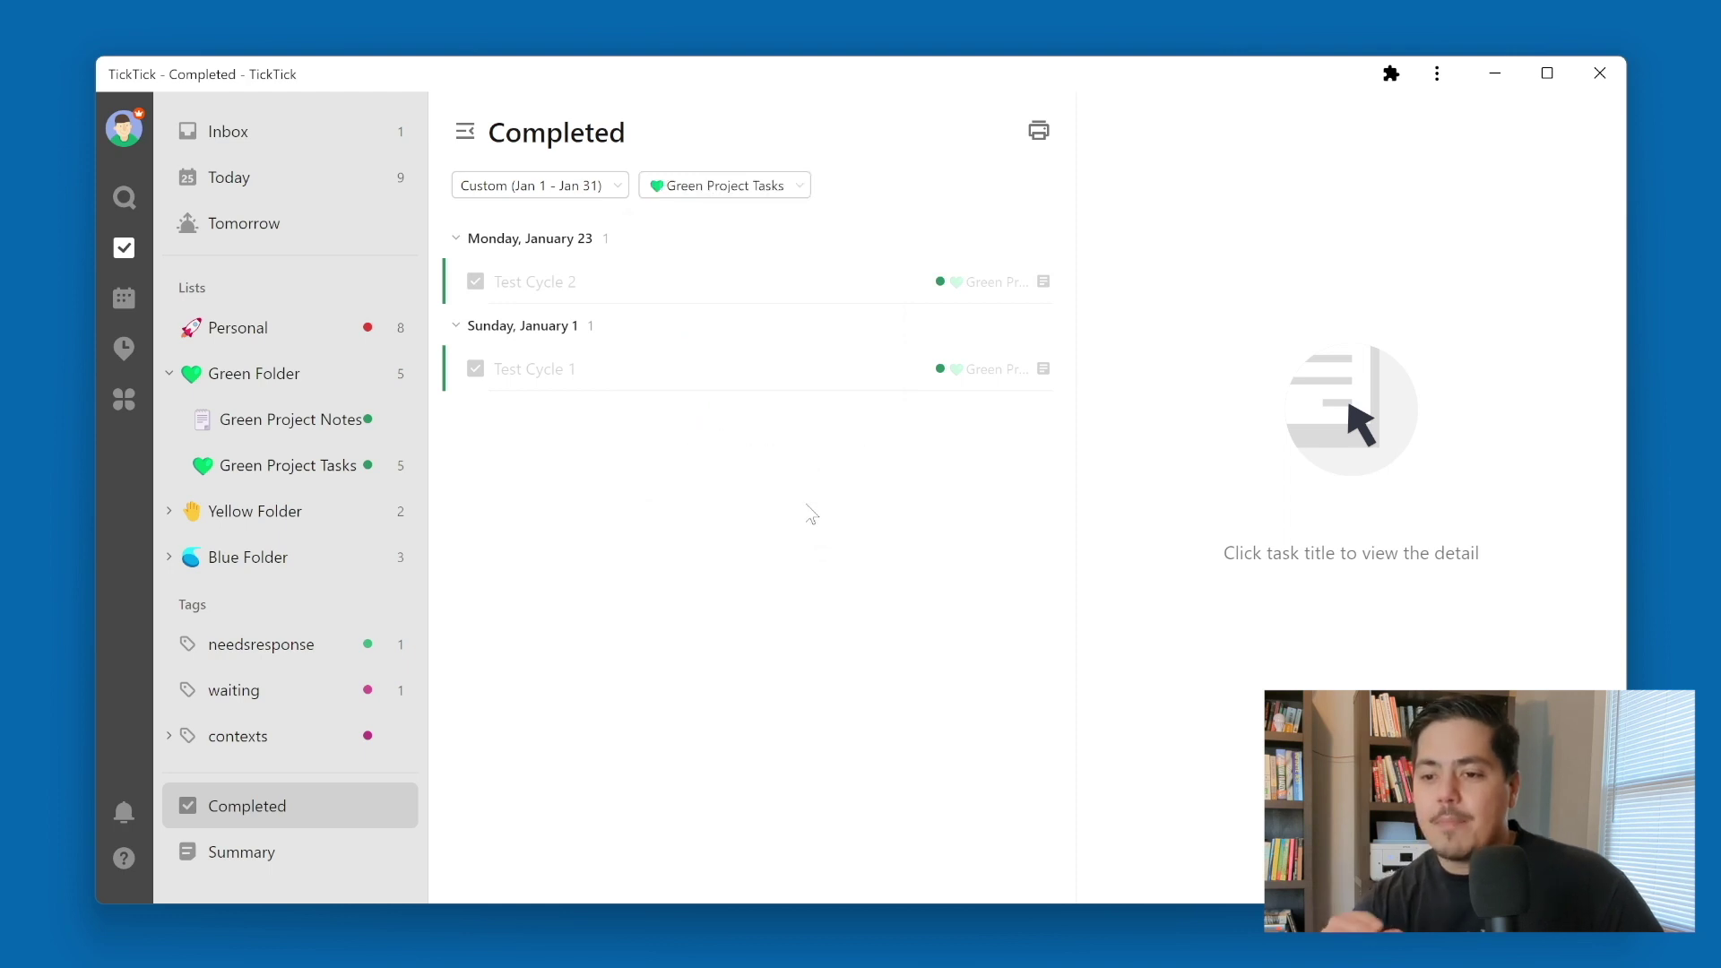